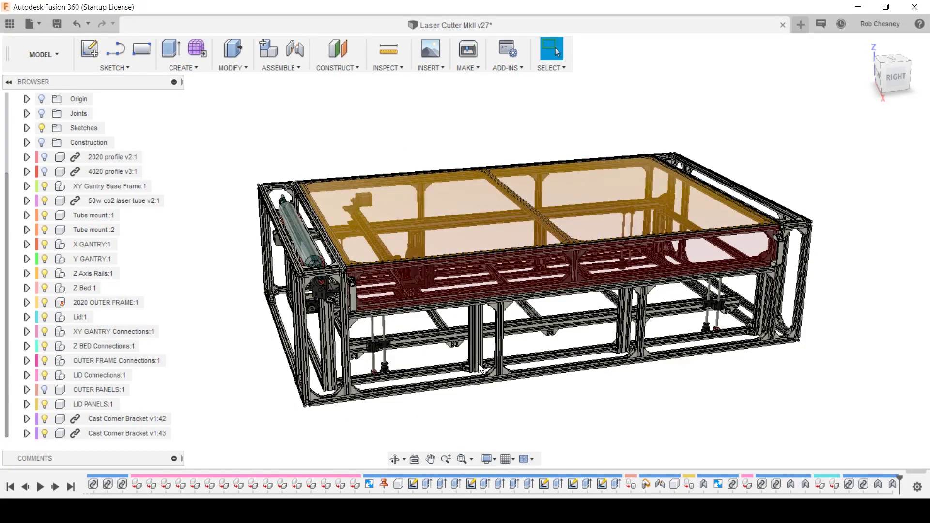
Step: Orbit the assembly to an angled view and swing the lid open on its hinge
mouse_move(510, 368)
middle_mouse_down("shift")
mouse_move(425, 363)
mouse_move(506, 366)
middle_mouse_up("shift")
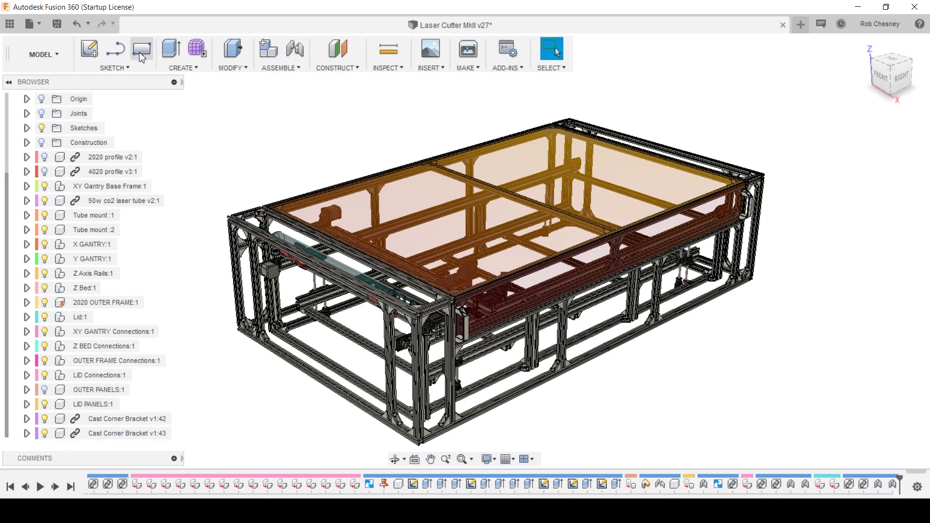
left_click(65, 54)
mouse_move(47, 236)
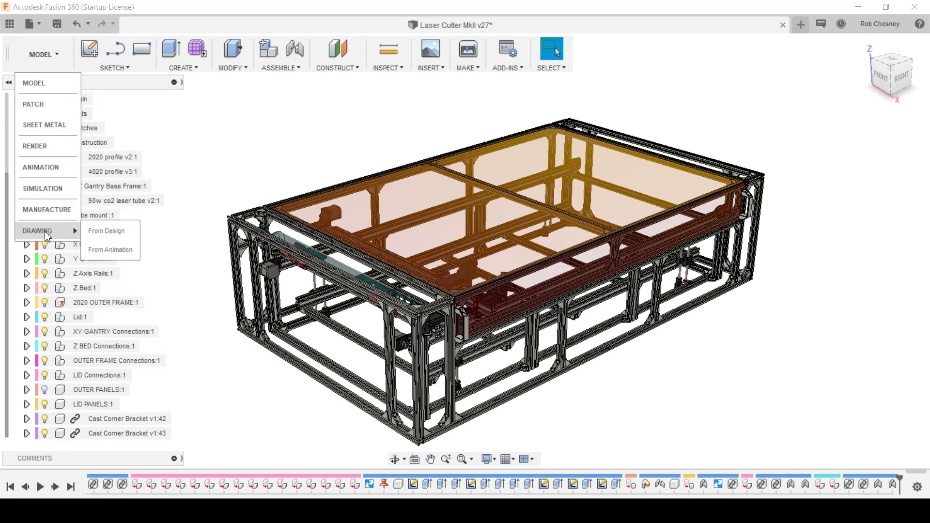
left_click(57, 56)
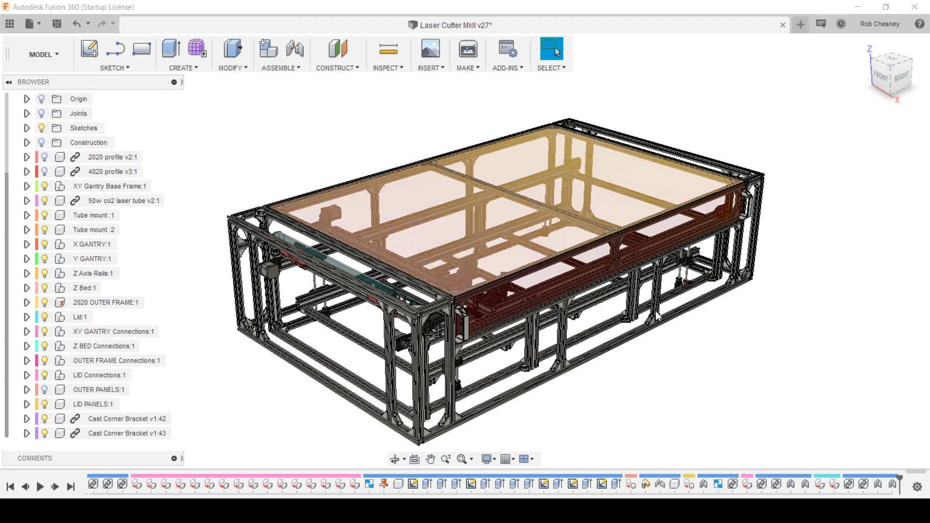
middle_click_drag(367, 162, 580, 338, "shift")
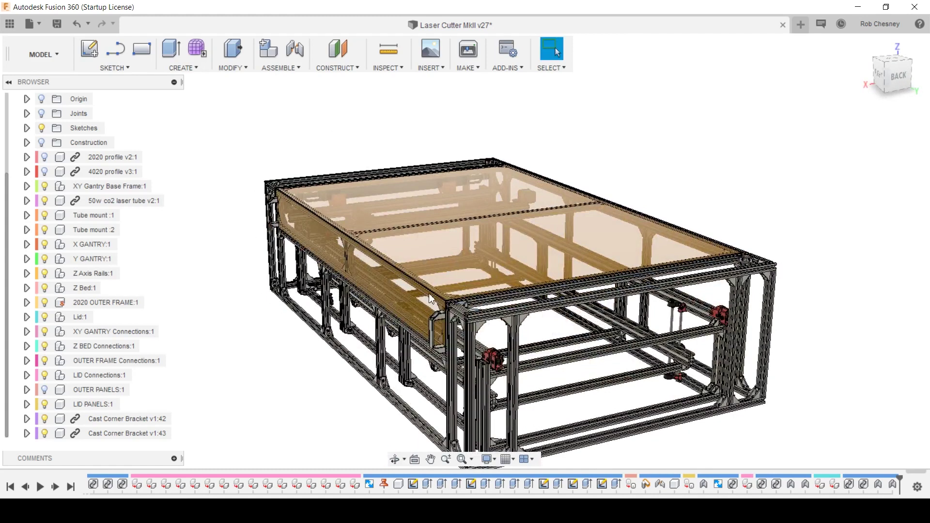
left_click_drag(423, 290, 516, 92)
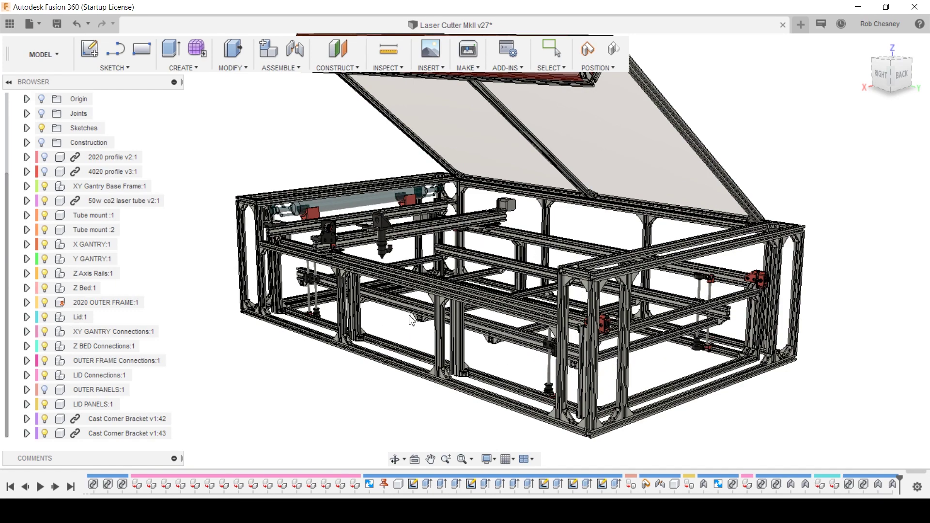
Step: Zoom to a frame corner and highlight the 2020 OUTER FRAME and XY Gantry Base Frame components
middle_click_drag(387, 304, 498, 360, "shift")
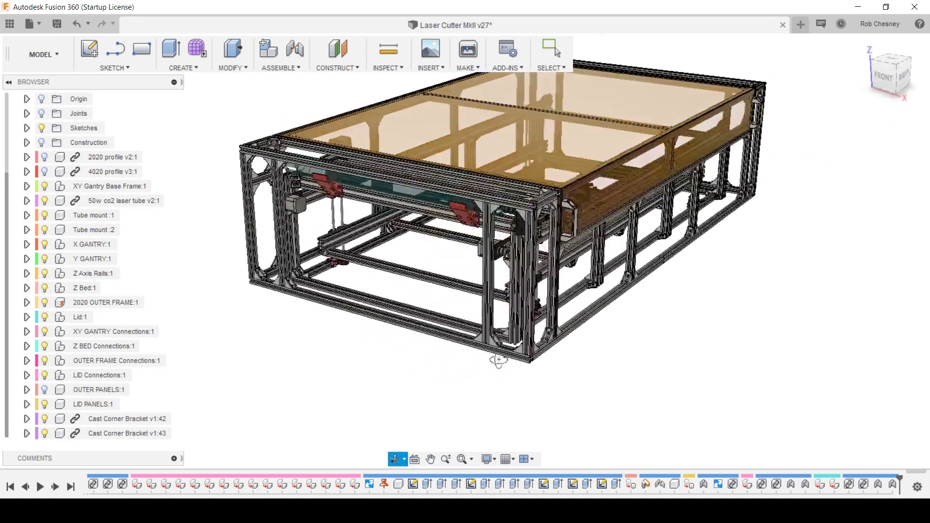
scroll(284, 249, "up", 6)
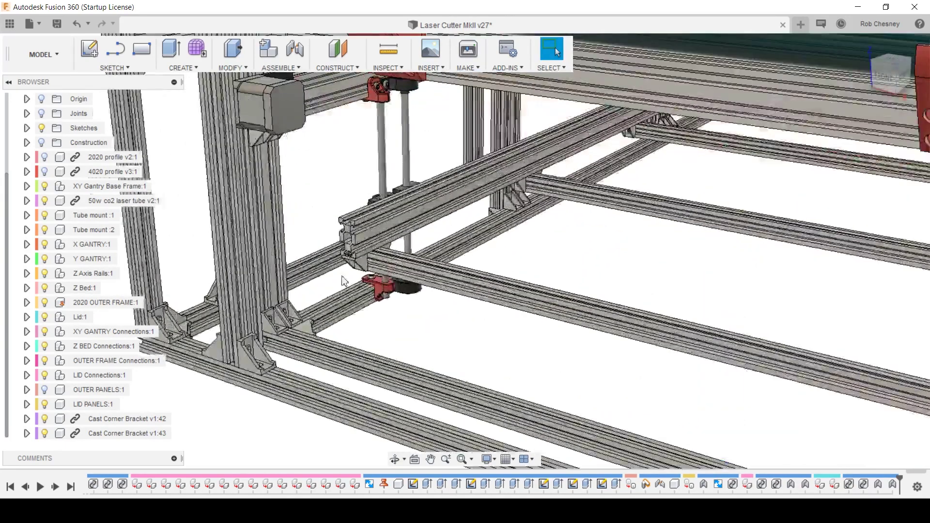
scroll(383, 296, "up", 3)
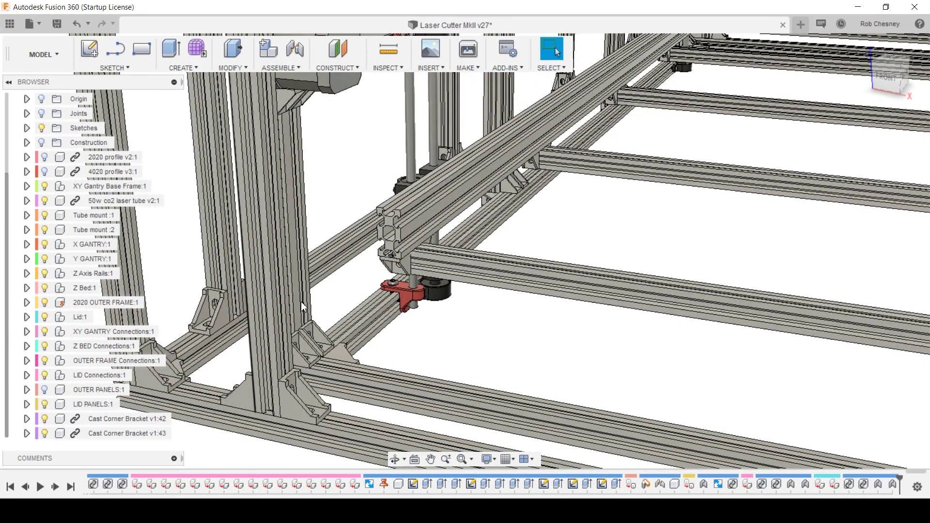
middle_click_drag(415, 314, 407, 144, "shift")
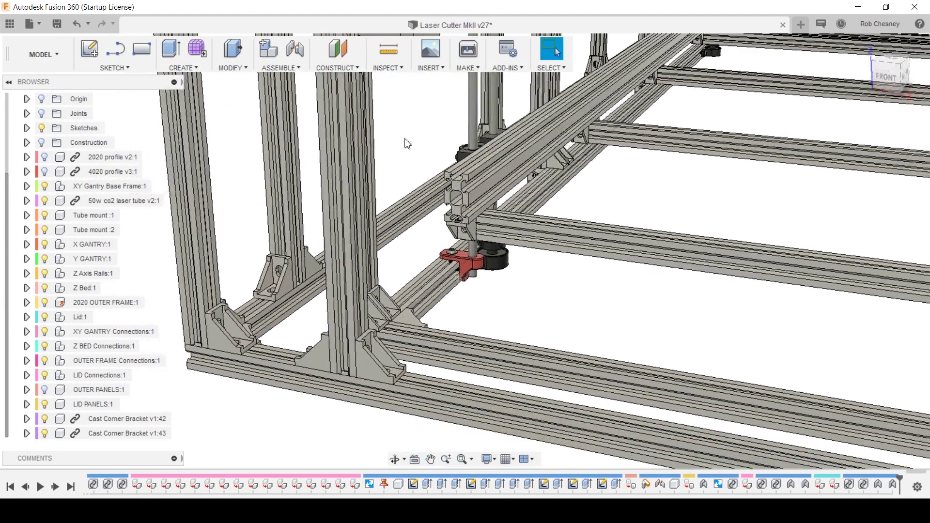
scroll(499, 295, "down", 10)
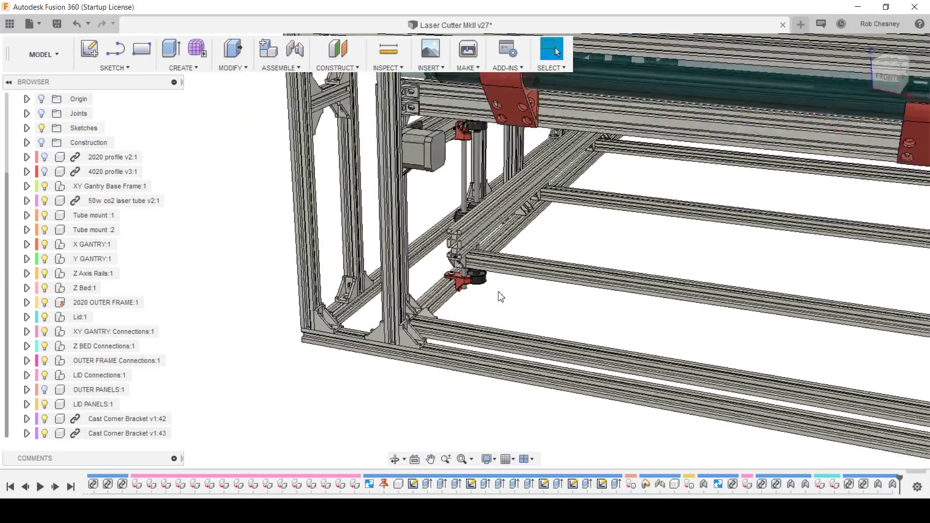
left_click(99, 303)
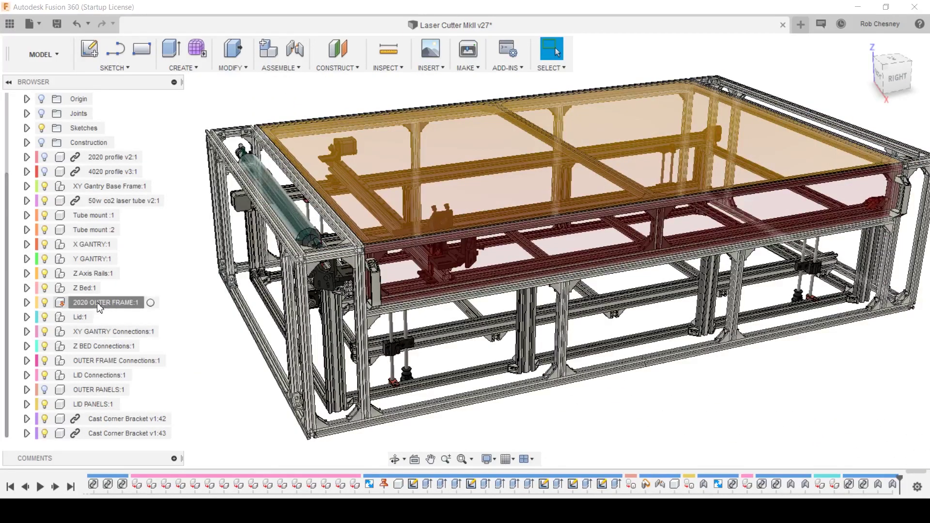
left_click(114, 188)
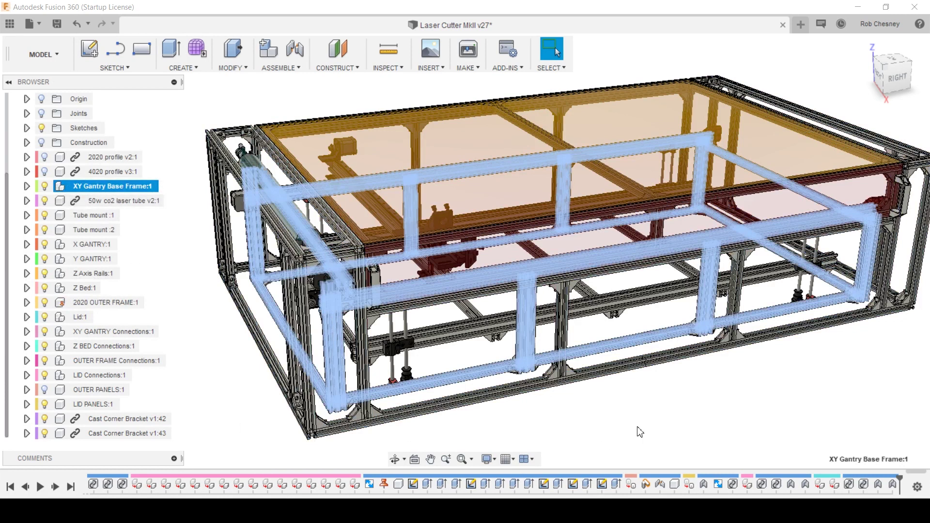
left_click(638, 428)
Step: Open Laser Cutter MkII small from the project files and slide its laser head and Y gantry
left_click(10, 23)
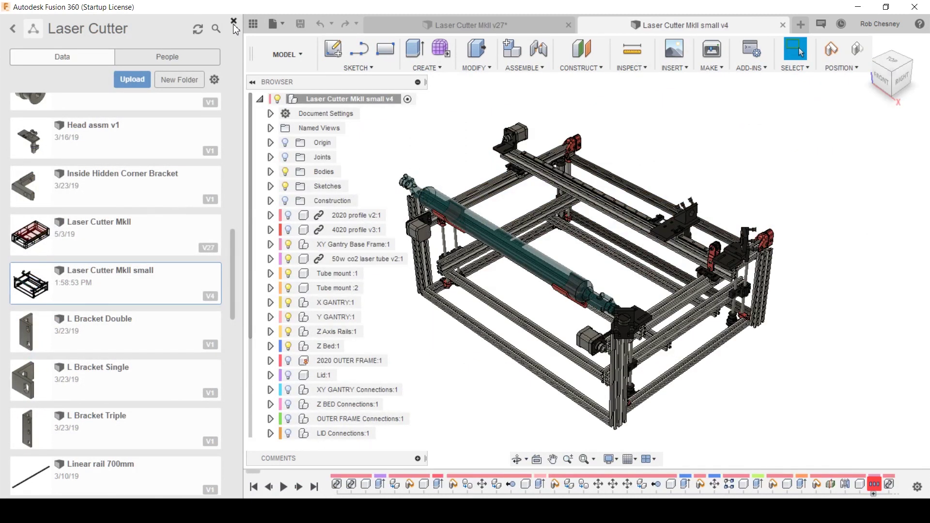
left_click(233, 22)
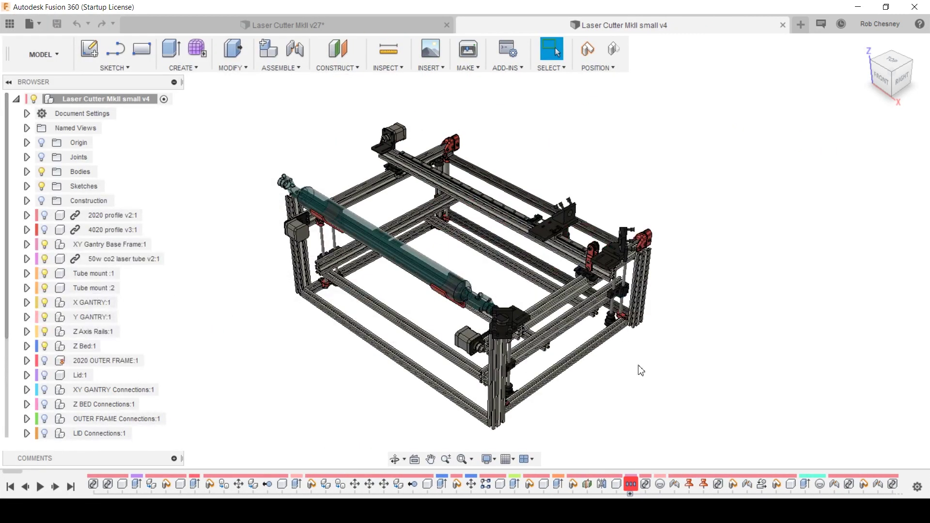
left_click_drag(638, 365, 496, 342)
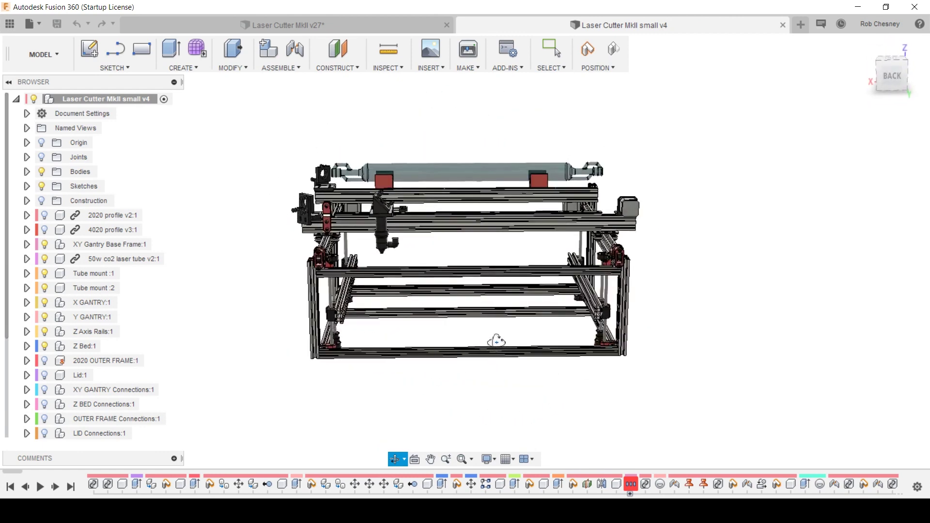
left_click_drag(398, 216, 373, 225)
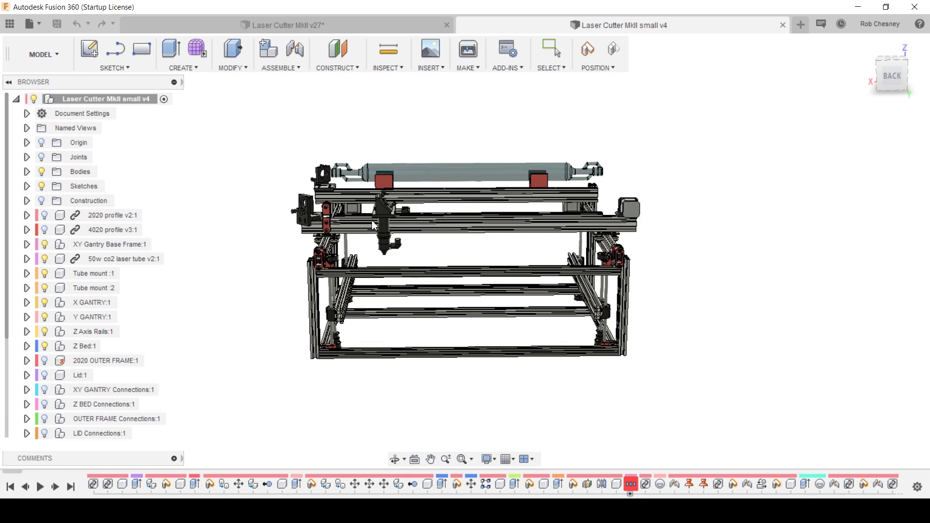
middle_click_drag(361, 301, 475, 298, "shift")
left_click_drag(434, 302, 548, 301)
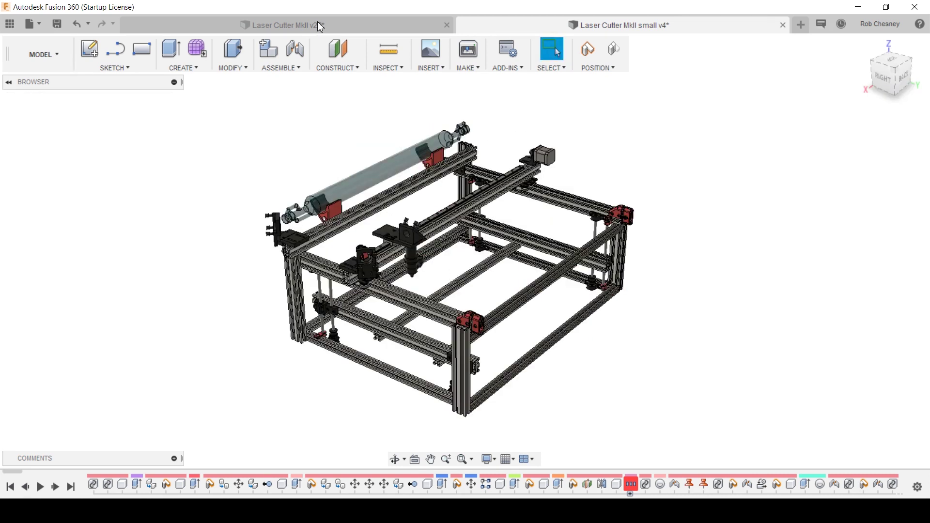
Step: In the MkII v27 design, test the lid hinge open and closed, then hide the lid, panels and connections
left_click(320, 27)
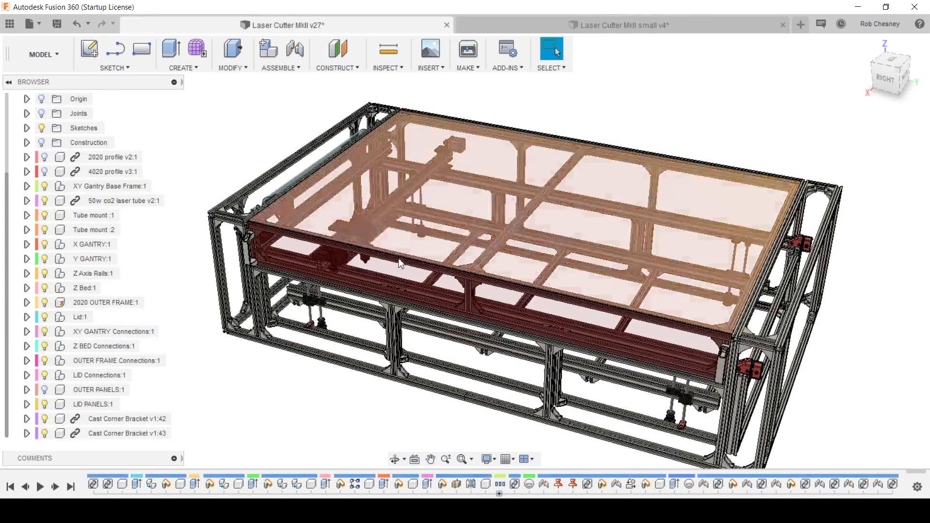
middle_click_drag(407, 358, 547, 292, "shift")
left_click_drag(551, 237, 558, 71)
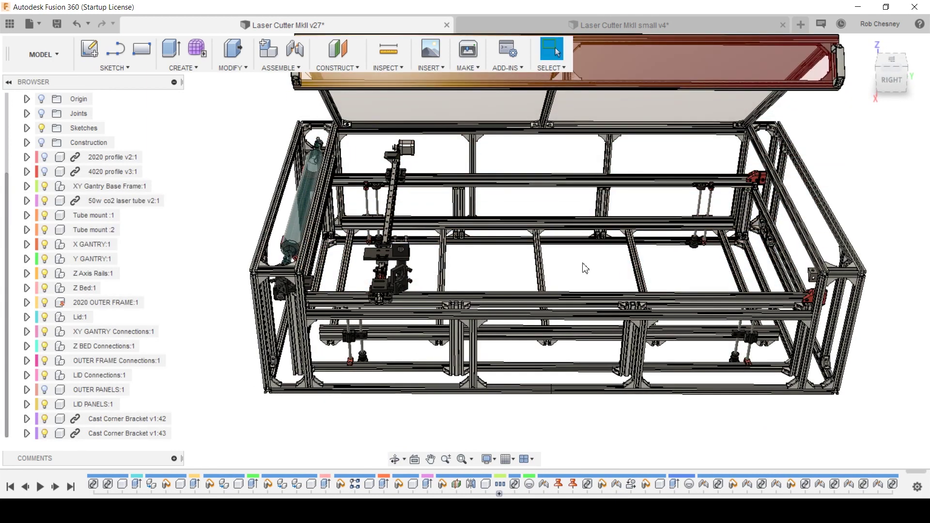
middle_click_drag(584, 268, 513, 309, "shift")
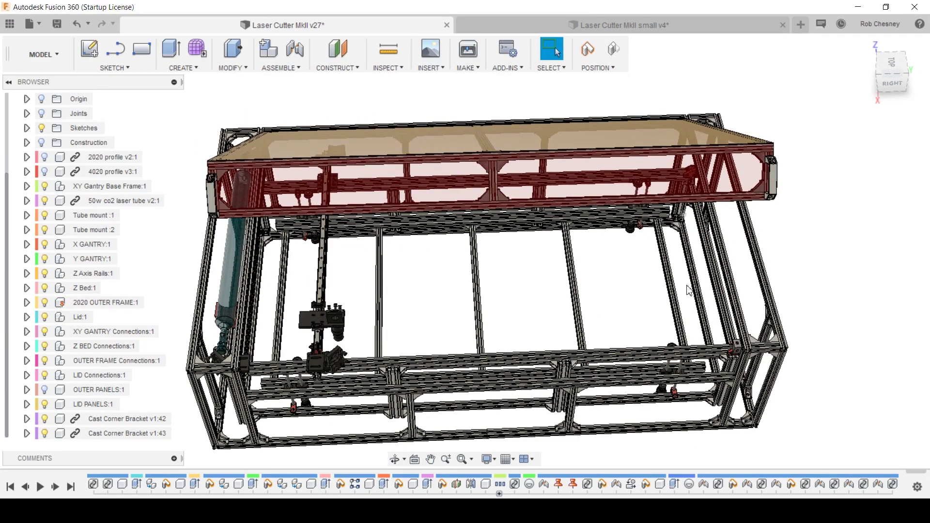
key("ctrl+z")
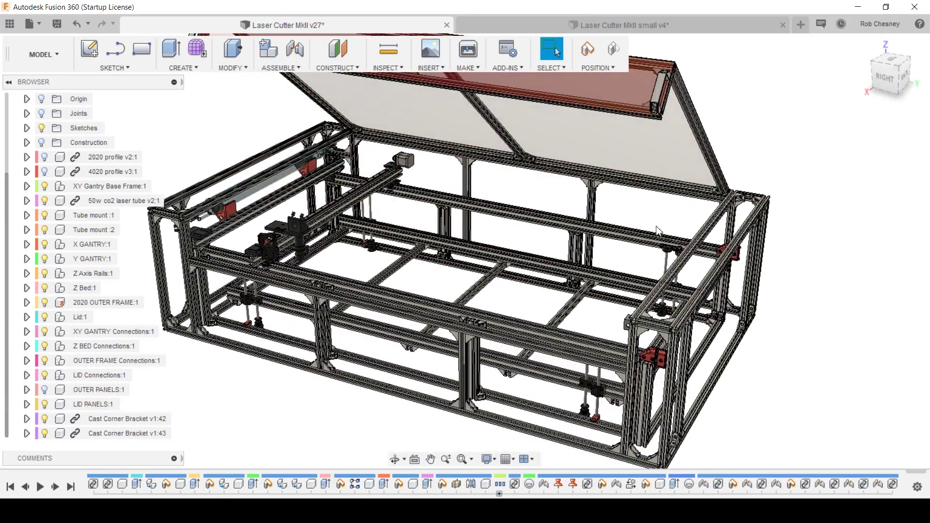
key("ctrl+z")
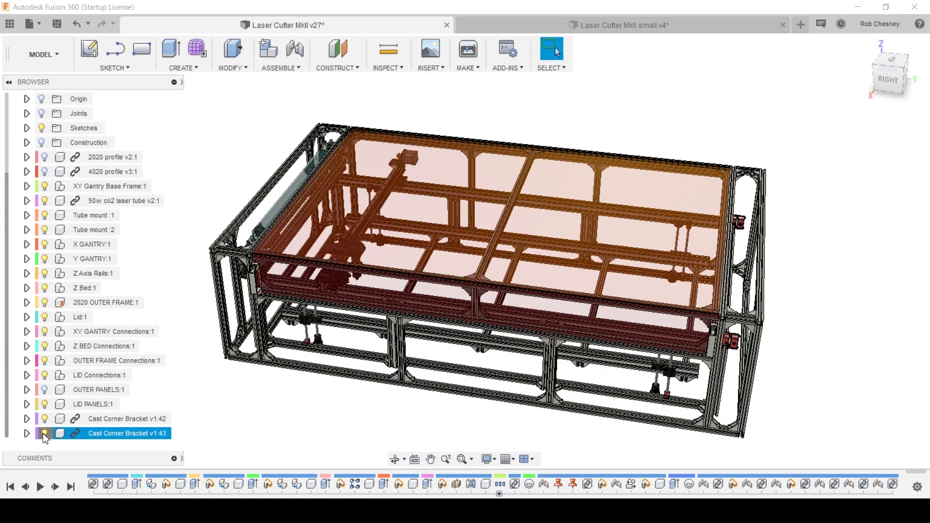
left_click_drag(48, 424, 45, 303)
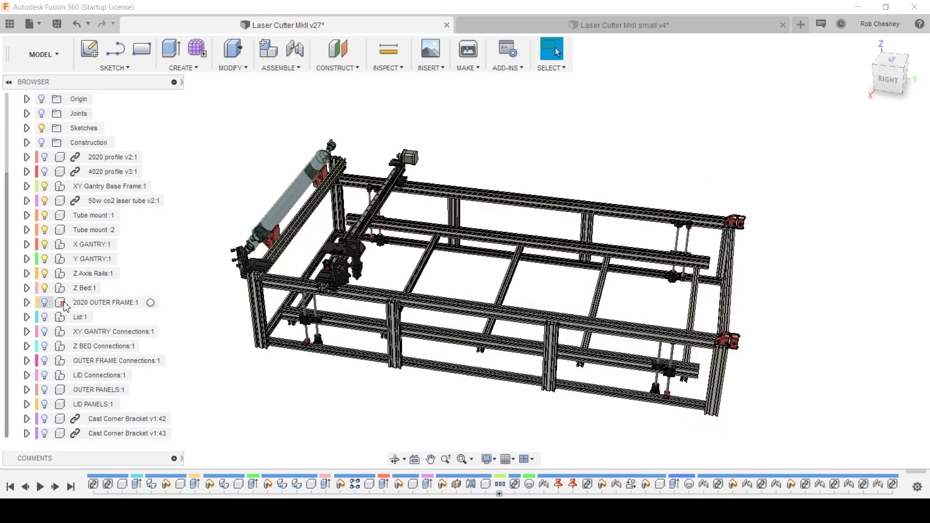
scroll(345, 199, "up", 5)
middle_click_drag(345, 199, 481, 291)
scroll(299, 290, "up", 2)
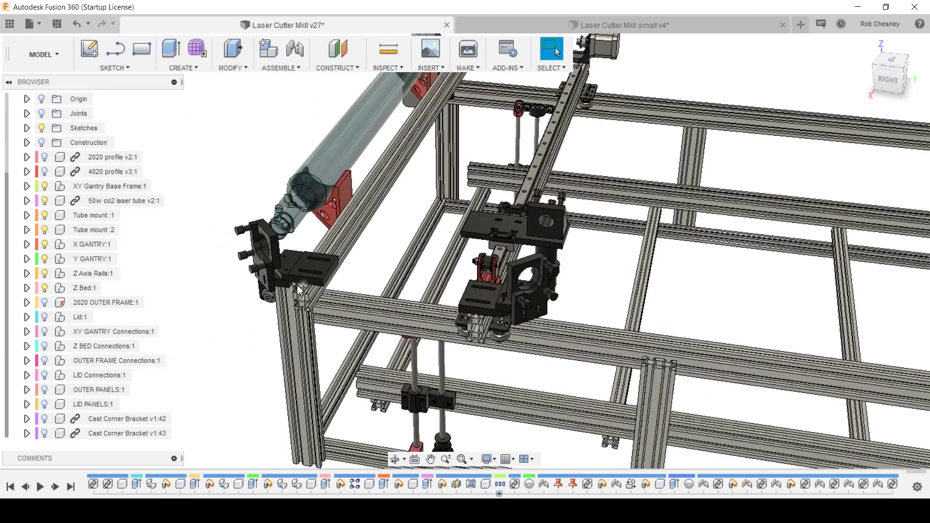
middle_click_drag(608, 300, 389, 324, "shift")
scroll(389, 324, "up", 5)
scroll(339, 274, "down", 3)
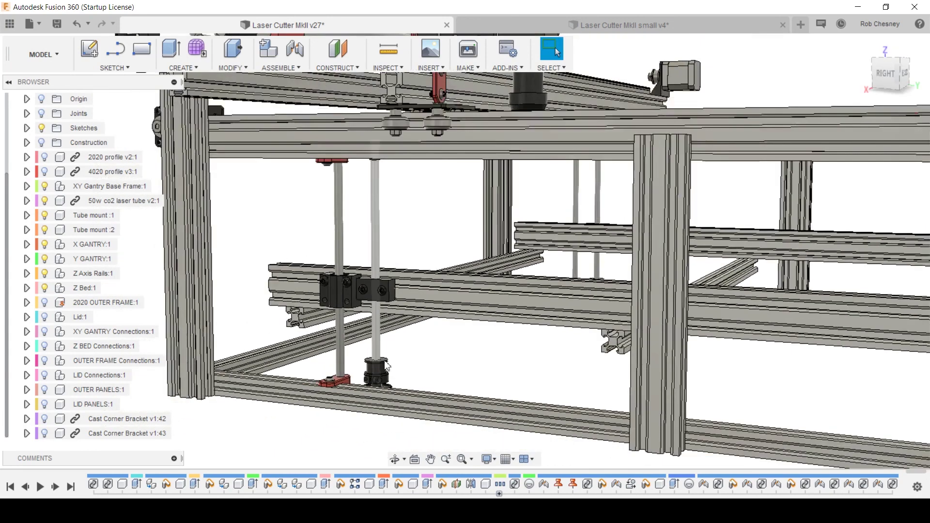
middle_click_drag(447, 268, 271, 296, "shift")
scroll(406, 289, "up", 2)
scroll(406, 289, "up", 4)
scroll(265, 360, "down", 5)
middle_click_drag(266, 360, 623, 314, "shift")
middle_click_drag(469, 301, 407, 235, "shift")
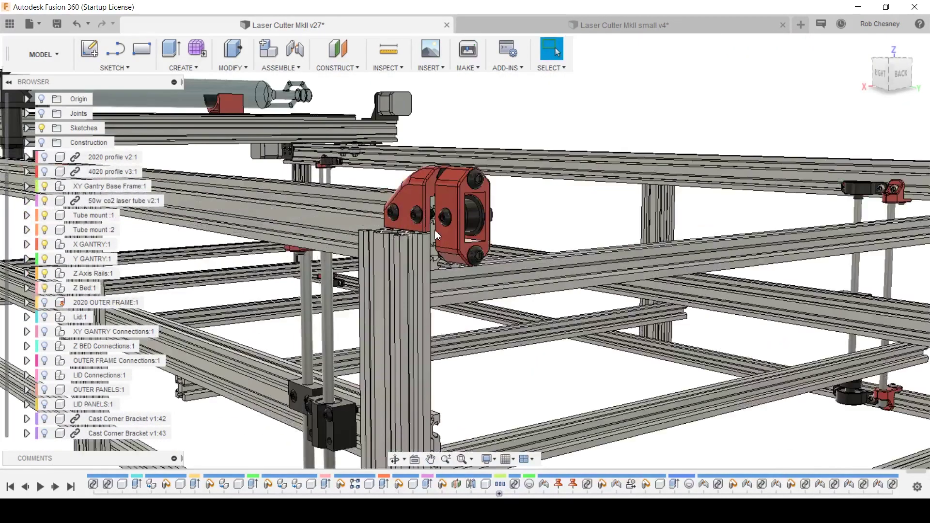
scroll(407, 235, "up", 5)
scroll(278, 261, "down", 6)
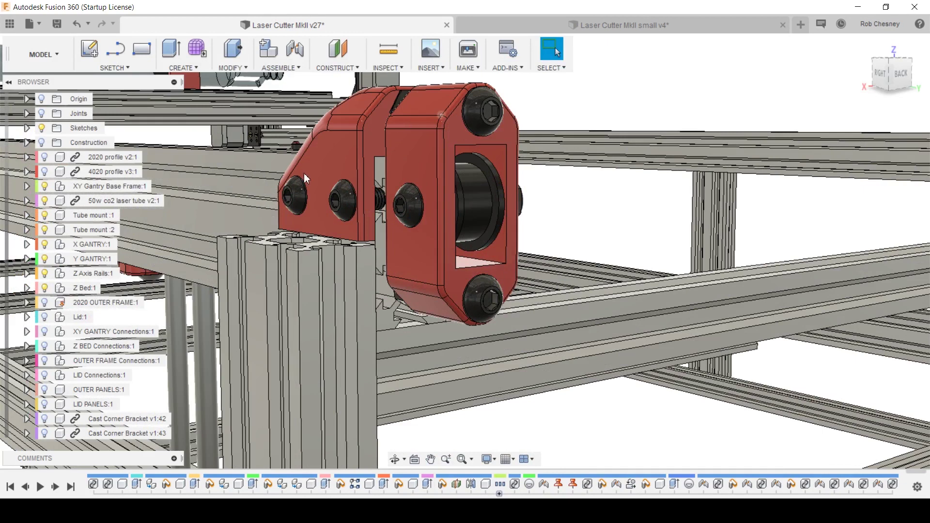
middle_click_drag(346, 269, 484, 267, "shift")
scroll(612, 255, "up", 5)
scroll(601, 252, "up", 5)
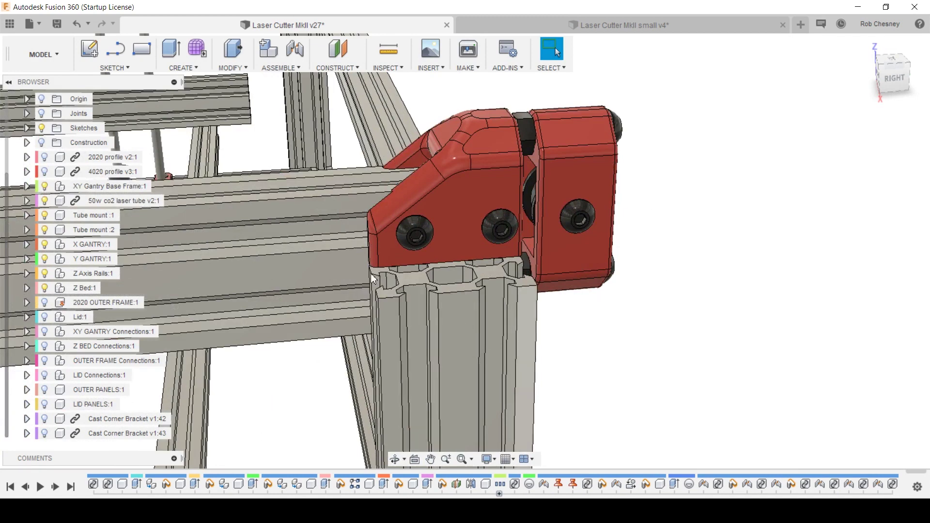
scroll(447, 298, "down", 6)
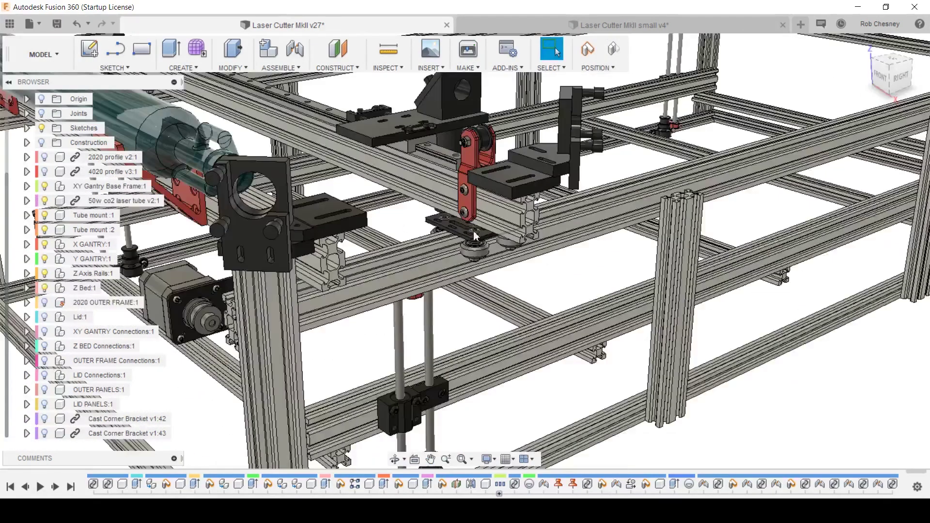
scroll(472, 230, "up", 8)
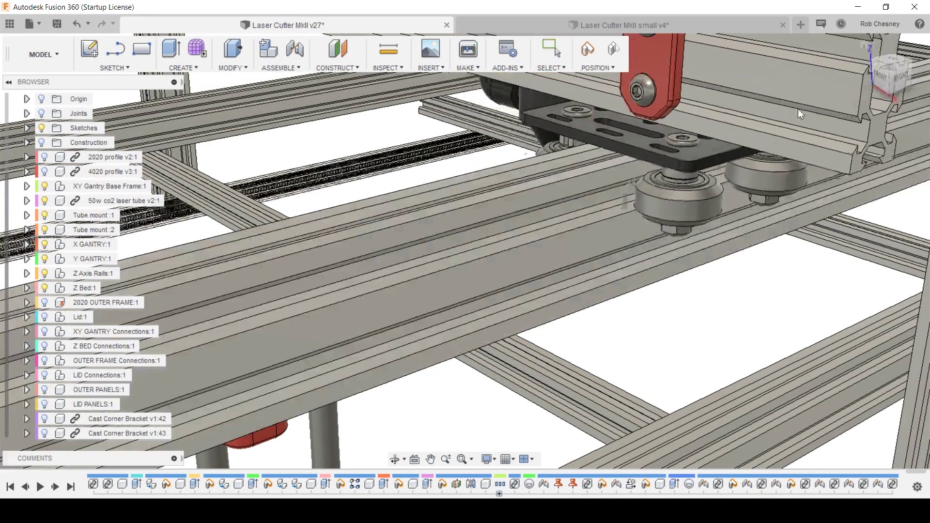
middle_click_drag(798, 108, 430, 211, "shift")
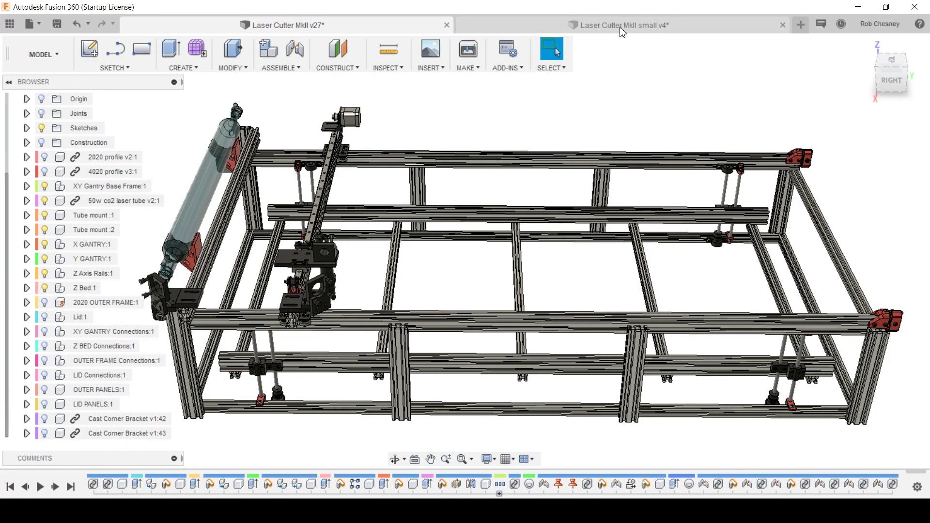
Step: Slide the Y gantry and laser head along the frame in the small v4 design
left_click(621, 29)
left_click_drag(314, 290, 475, 305)
left_click(375, 28)
Step: In v27, zoom to the gantry's right end and motor and slide the laser head carriage along the rail
scroll(277, 199, "up", 6)
scroll(294, 199, "up", 3)
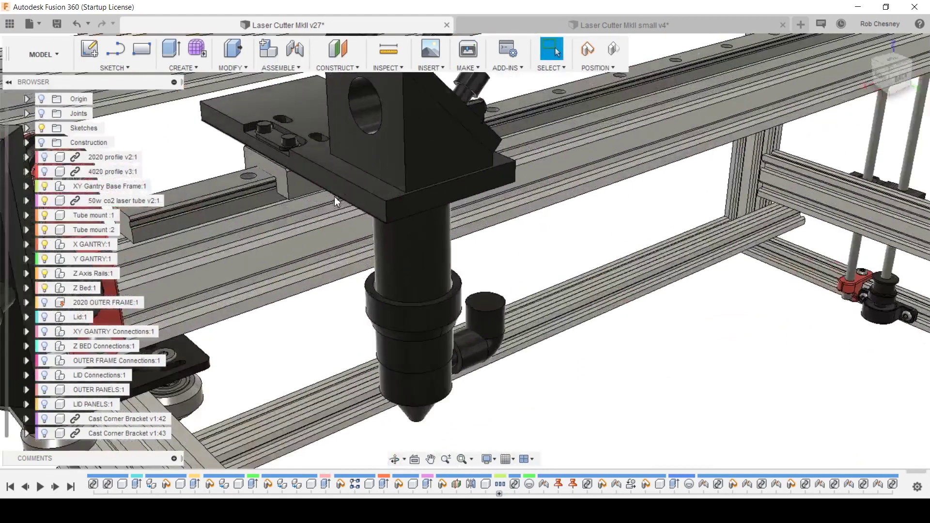
scroll(290, 196, "up", 3)
middle_click_drag(431, 247, 503, 248)
key("Escape")
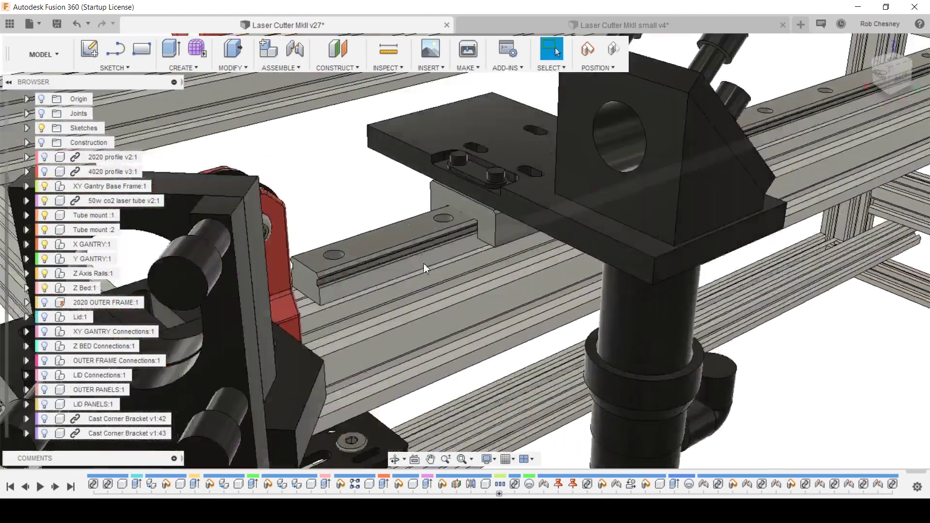
scroll(423, 263, "up", 2)
scroll(440, 239, "down", 4)
scroll(620, 241, "down", 5)
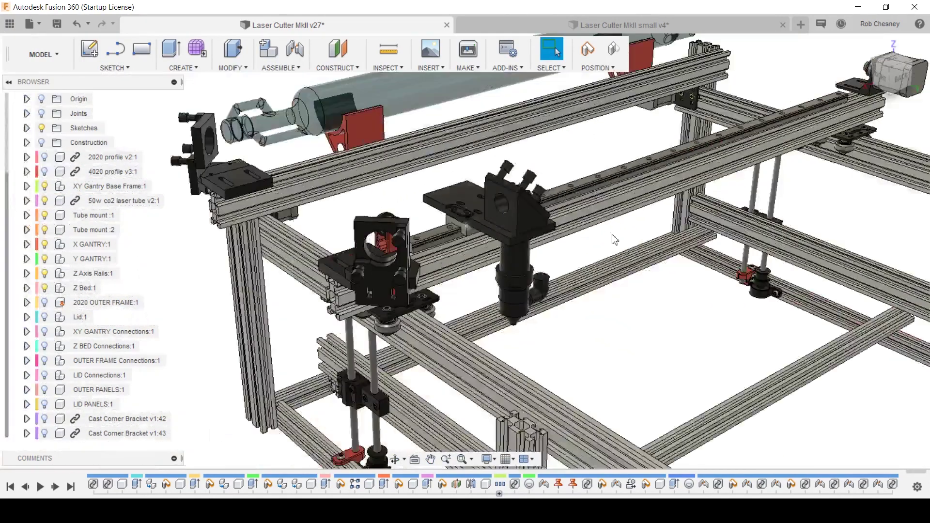
middle_click_drag(627, 242, 617, 254, "shift")
scroll(613, 310, "up", 3)
middle_click_drag(614, 310, 291, 263)
mouse_move(287, 262)
left_mouse_down()
mouse_move(816, 279)
mouse_move(300, 265)
mouse_move(719, 285)
mouse_move(739, 276)
mouse_move(283, 261)
left_mouse_up()
Step: Orbit around the gantry and laser head, then view the whole cutter from the side and above
middle_click_drag(352, 312, 475, 289, "shift")
scroll(482, 285, "up", 3)
scroll(481, 286, "up", 3)
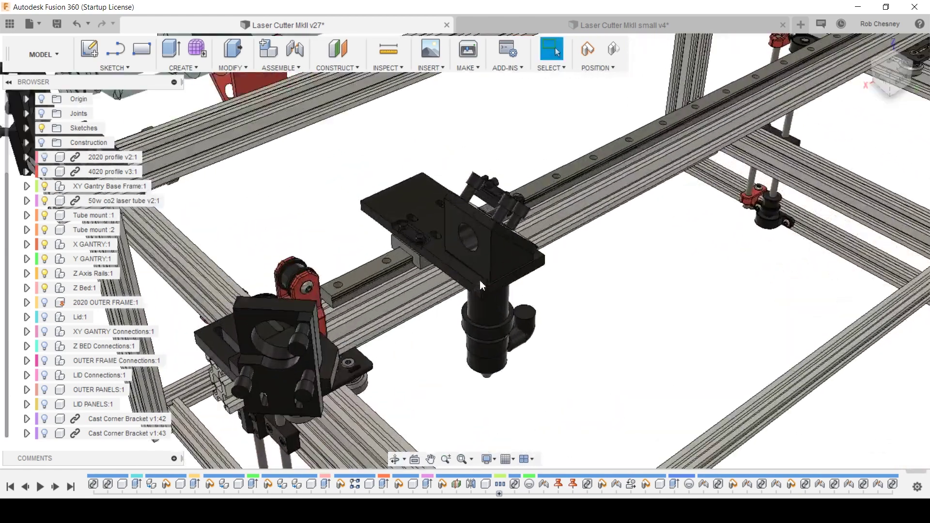
scroll(508, 275, "down", 10)
middle_click_drag(507, 275, 440, 276, "shift")
middle_click_drag(603, 361, 523, 333, "shift")
scroll(596, 358, "down", 5)
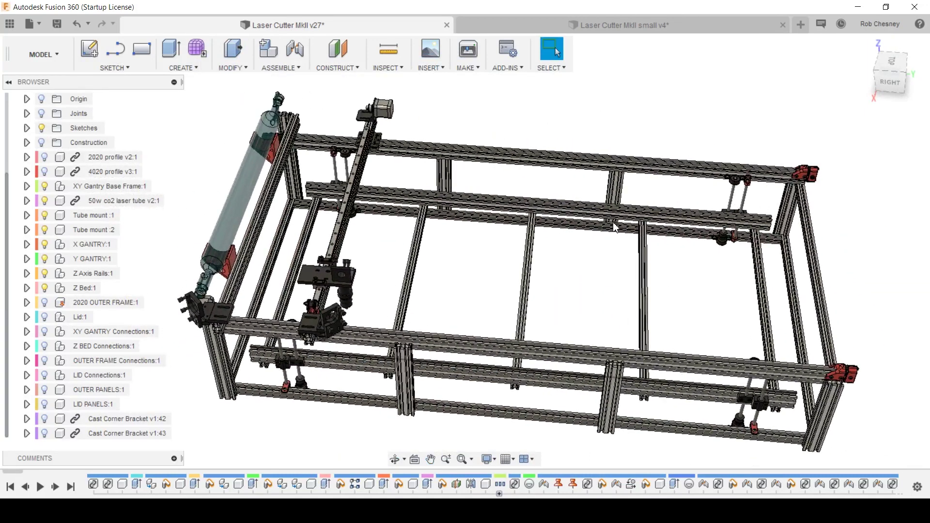
Step: Show the 2020 OUTER FRAME, Lid, Z BED and OUTER FRAME Connections, OUTER PANELS and LID PANELS
left_click(43, 304)
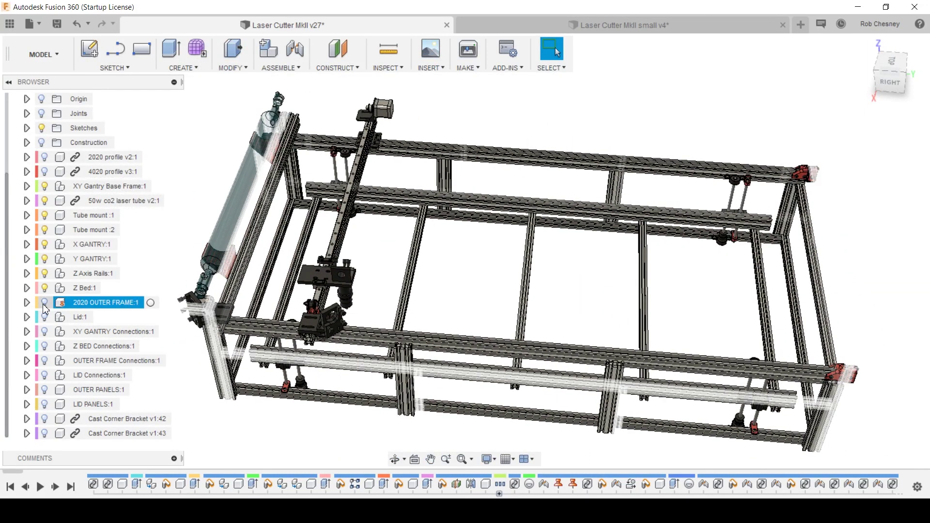
left_click(46, 304)
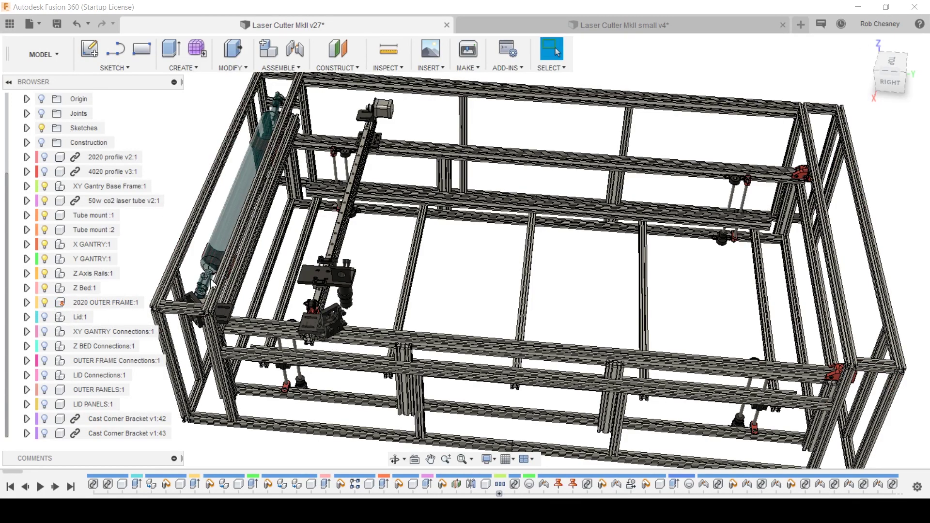
left_click(45, 317)
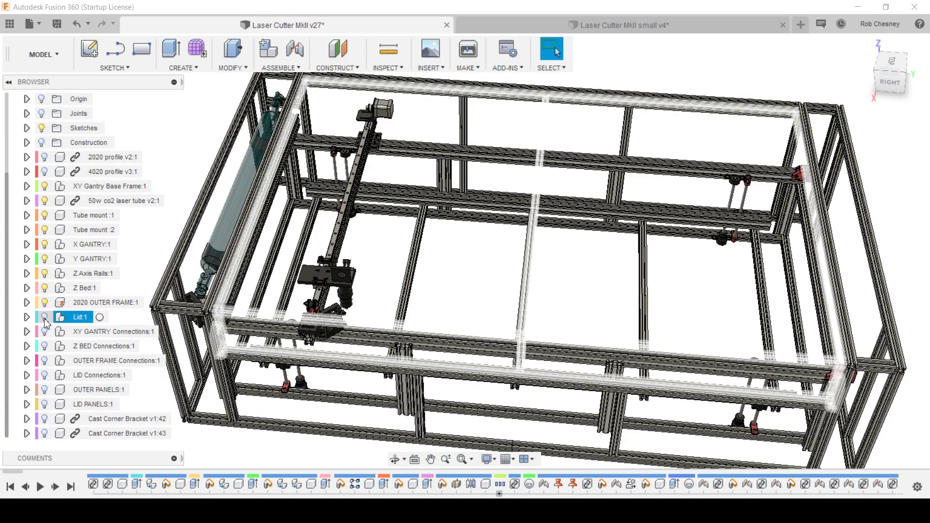
left_click(44, 347)
left_click(44, 360)
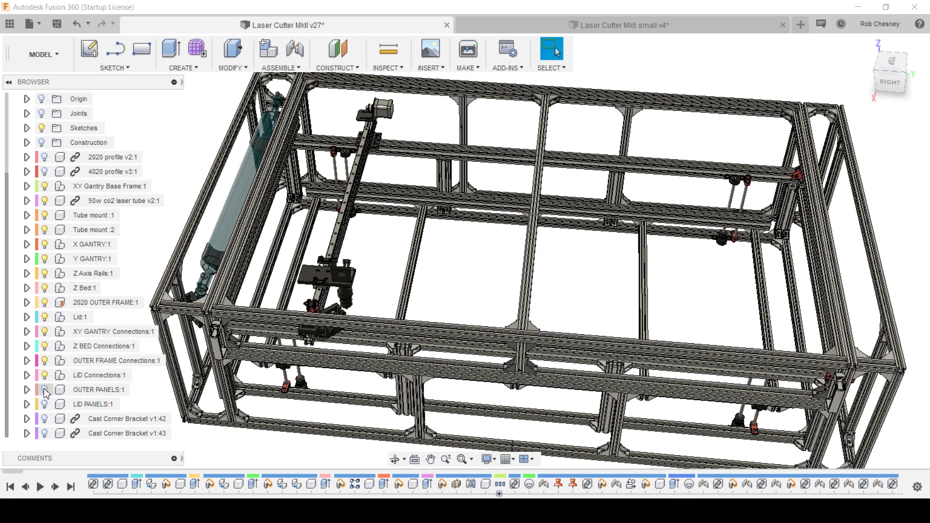
left_click(44, 391)
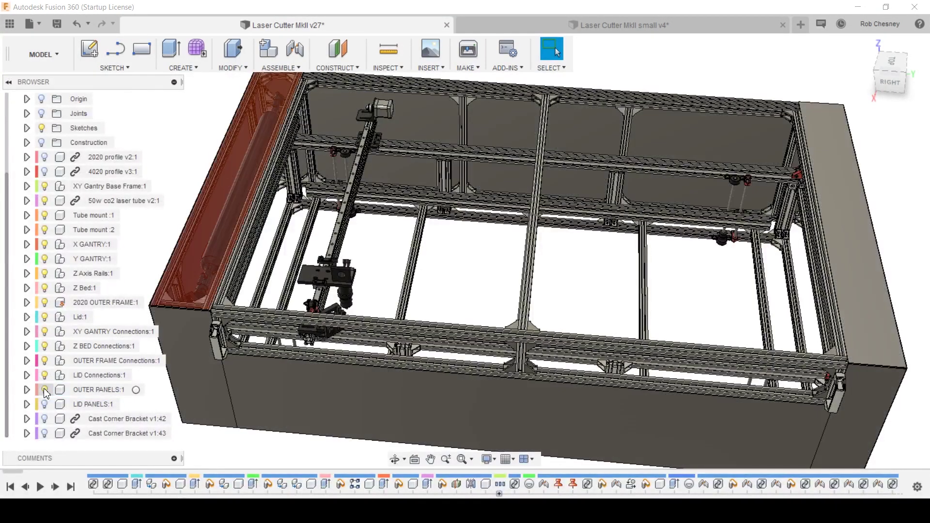
left_click(44, 404)
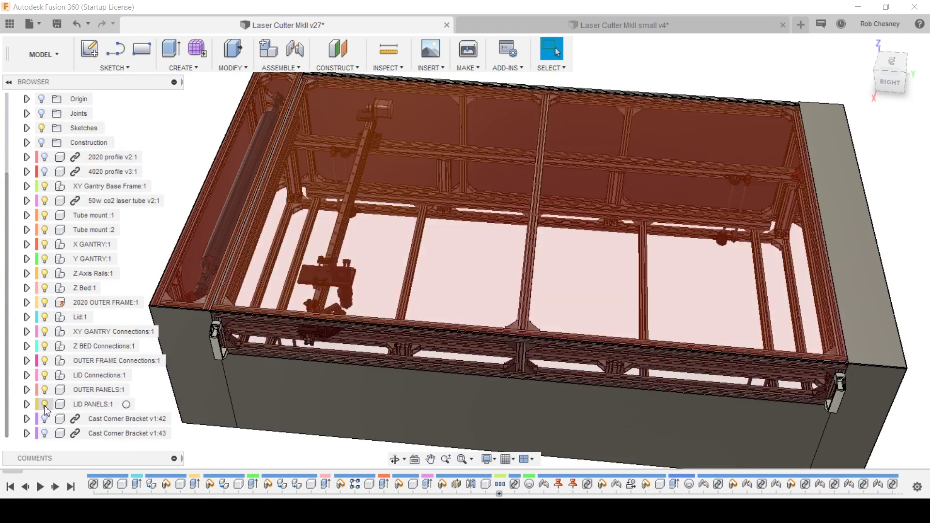
Step: Hide the OUTER PANELS again and orbit the frame from the front-right to a new angle
scroll(492, 318, "down", 3)
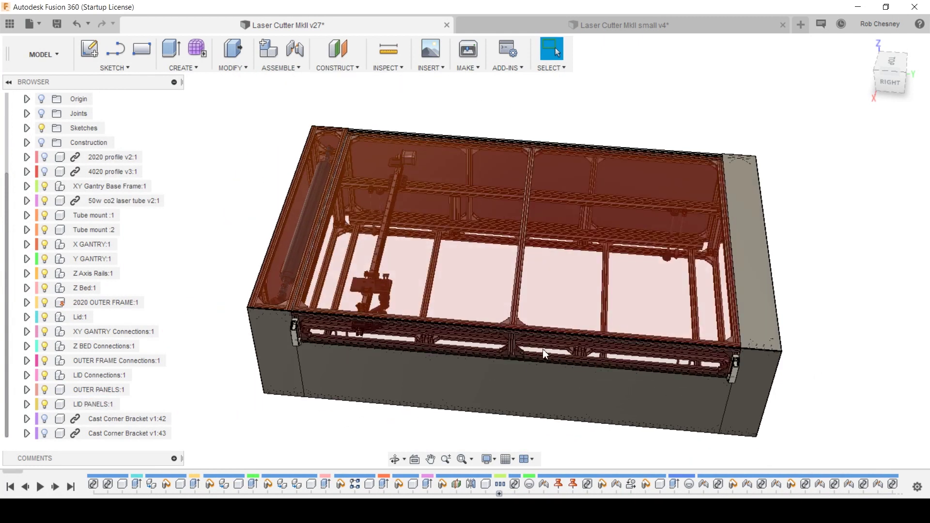
middle_click_drag(543, 349, 491, 344, "shift")
key("Escape")
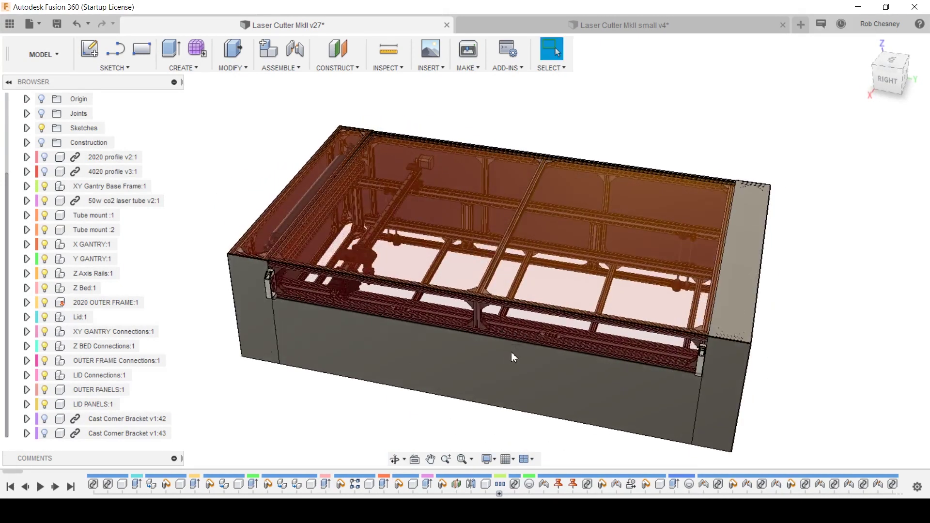
left_click(47, 406)
left_click(44, 405)
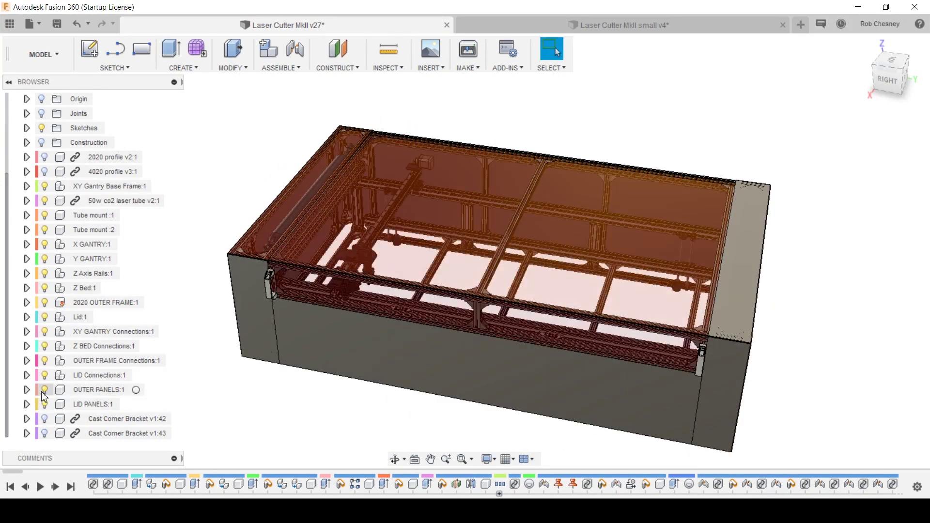
left_click(44, 393)
left_click(44, 390)
scroll(315, 372, "up", 5)
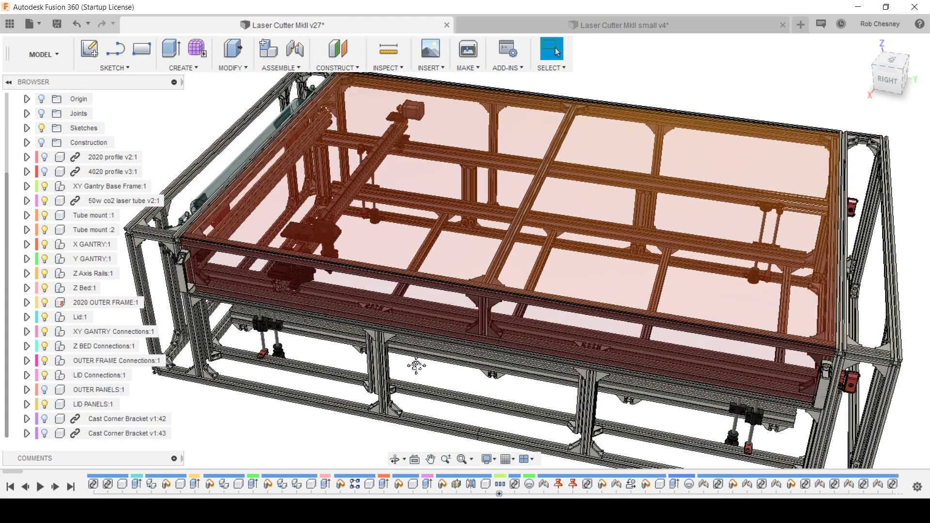
middle_click_drag(416, 365, 568, 343, "shift")
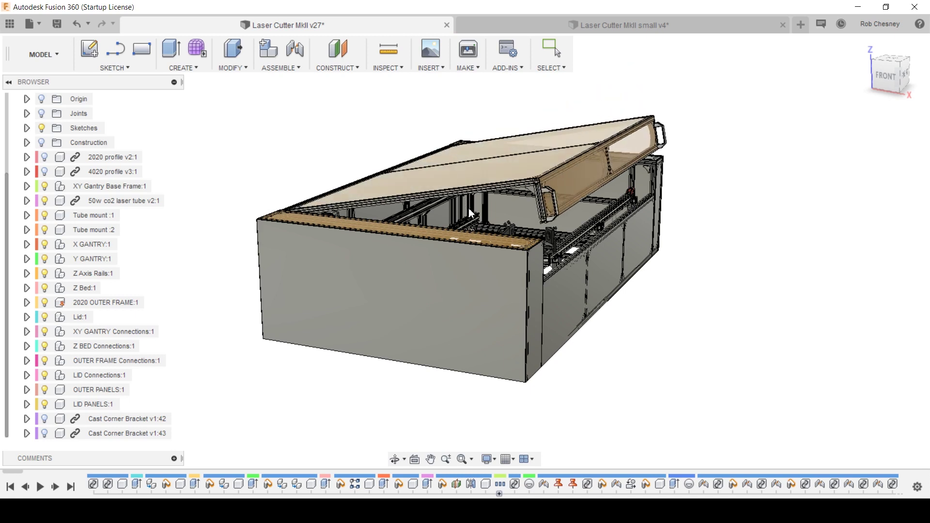
Step: Hide LID PANELS:1 with V and orbit to a tilted side view of the frame
left_click(88, 406)
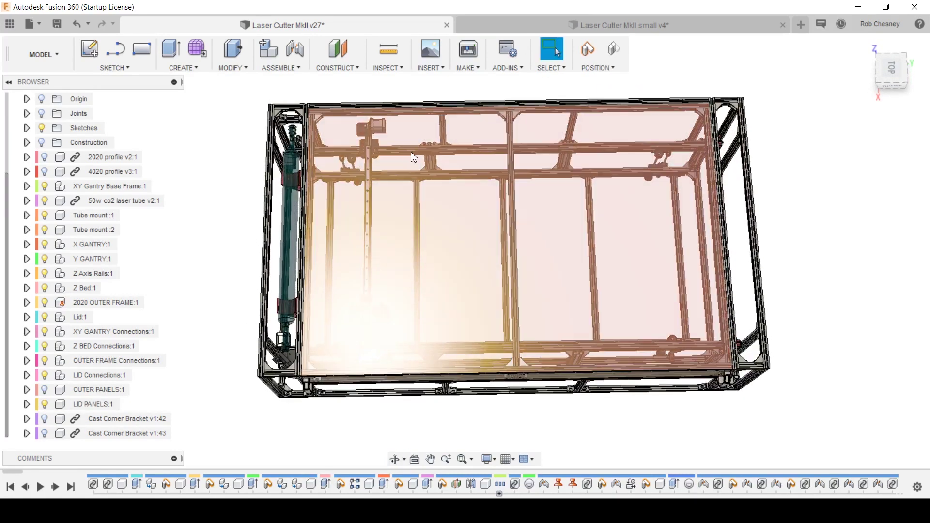
left_click(47, 406)
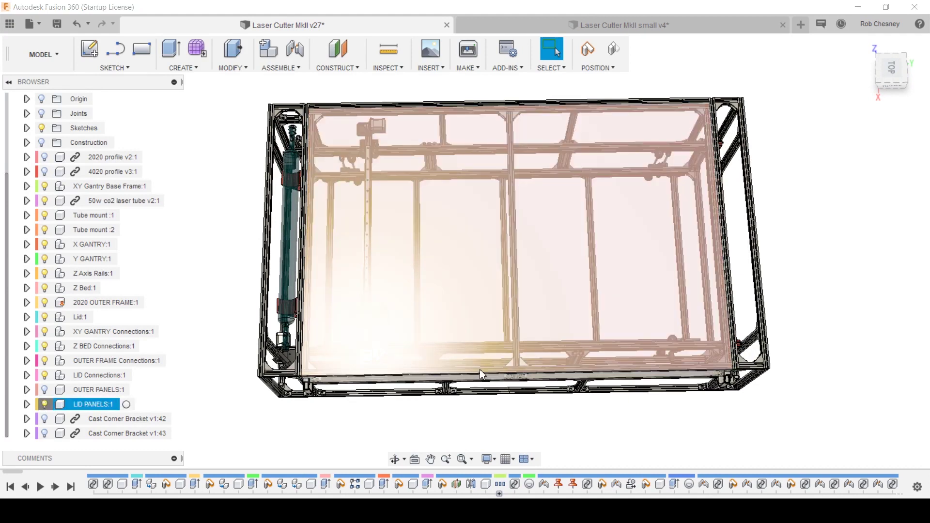
key("v")
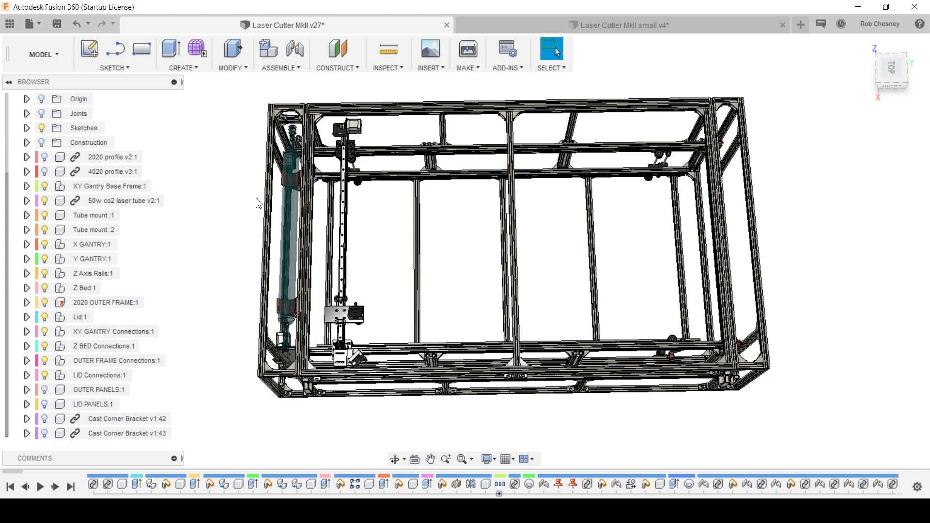
middle_click_drag(502, 426, 557, 291, "shift")
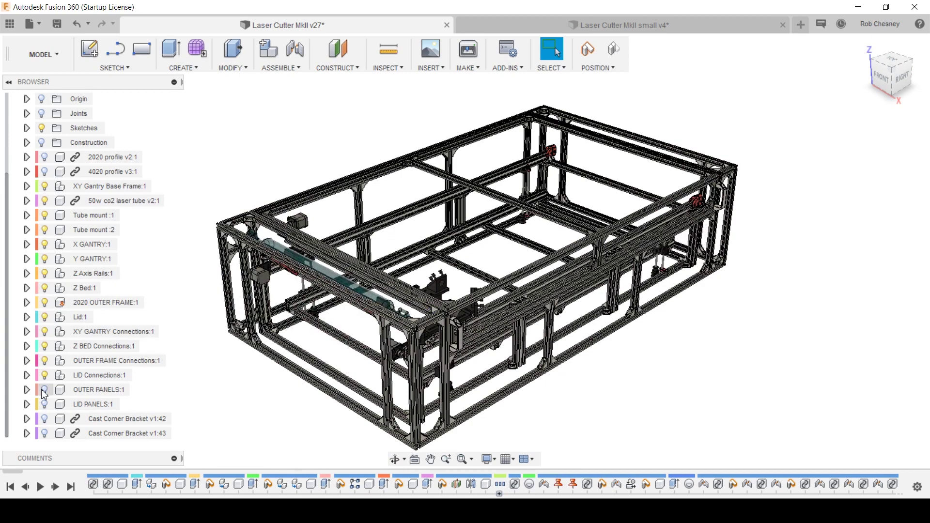
left_click(44, 404)
middle_click_drag(489, 335, 486, 276, "shift")
scroll(467, 316, "up", 8)
key("Escape")
key("F6")
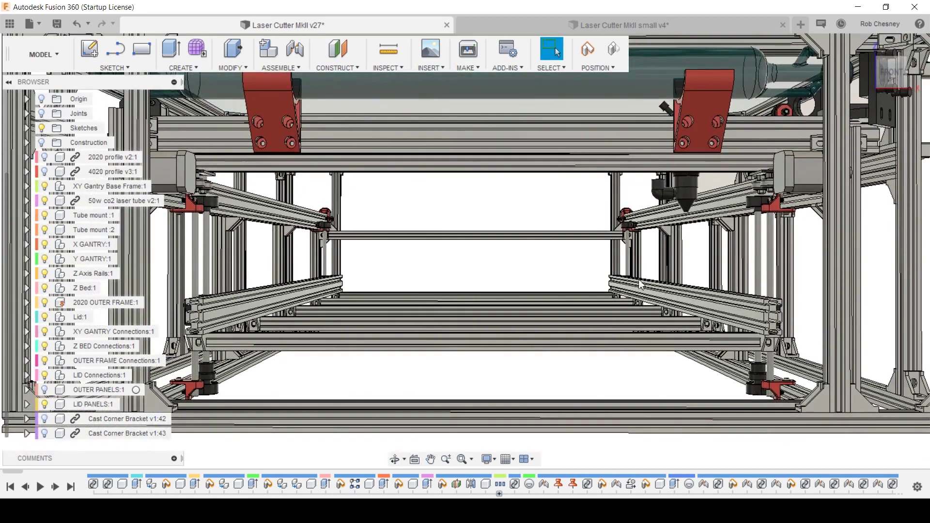
middle_click_drag(560, 339, 545, 333, "shift")
middle_click_drag(387, 331, 530, 280, "shift")
scroll(397, 336, "up", 3)
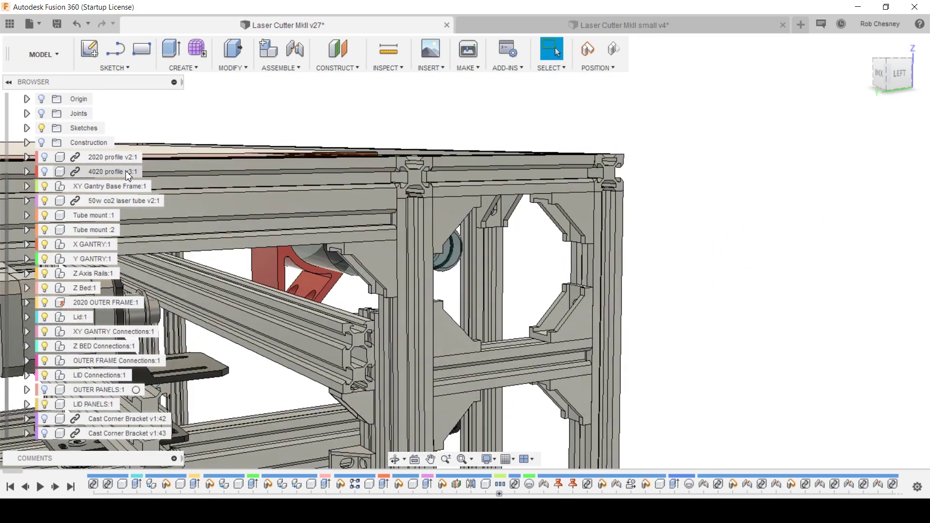
left_click(97, 200)
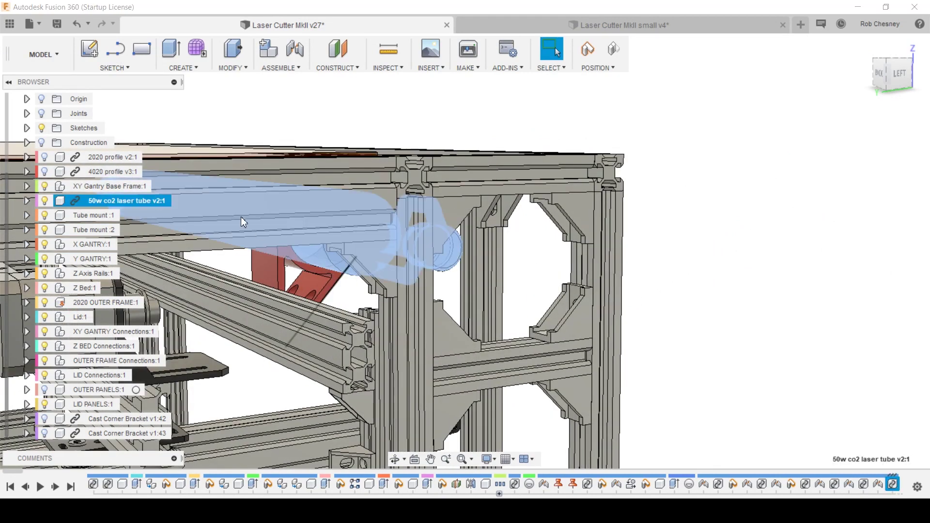
key("m")
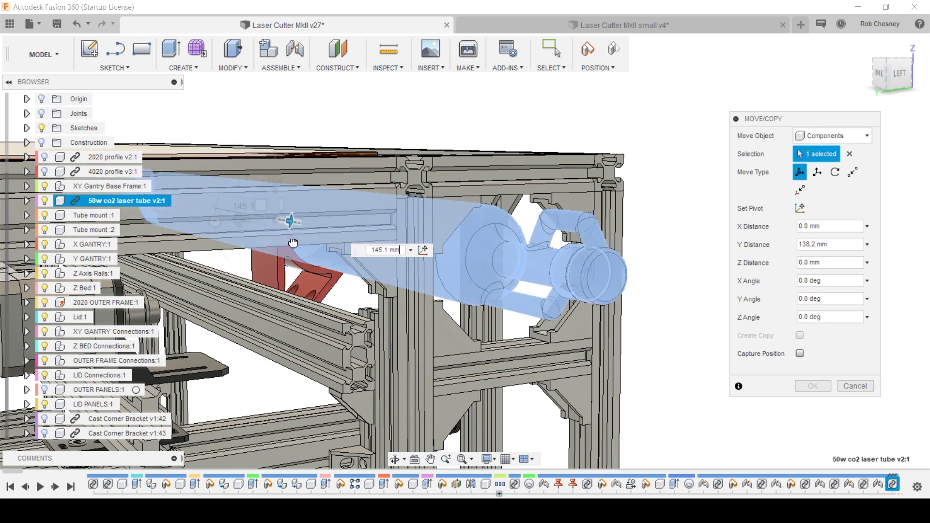
left_click_drag(302, 259, 369, 349)
left_click(848, 385)
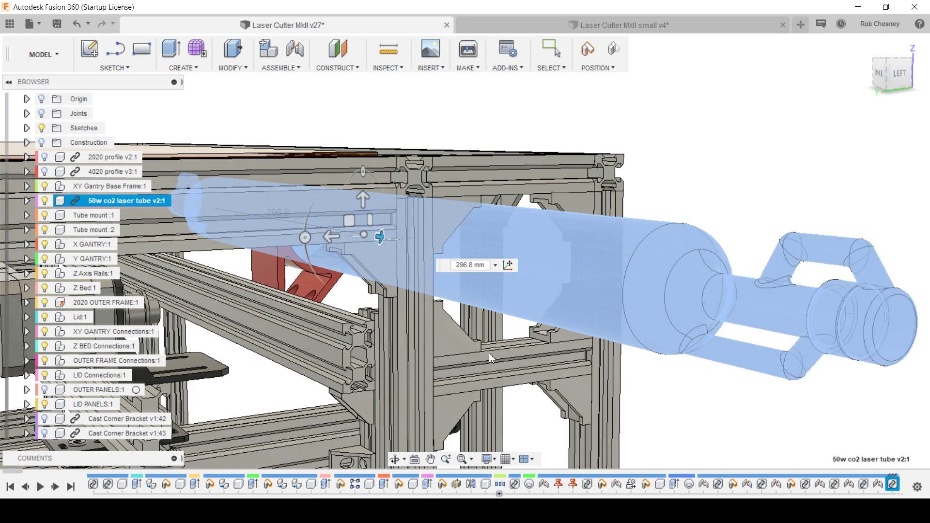
left_click(645, 270)
Step: Orbit to a low front view, drag the Z bed along its threaded rods, then view the right side
scroll(585, 257, "down", 3)
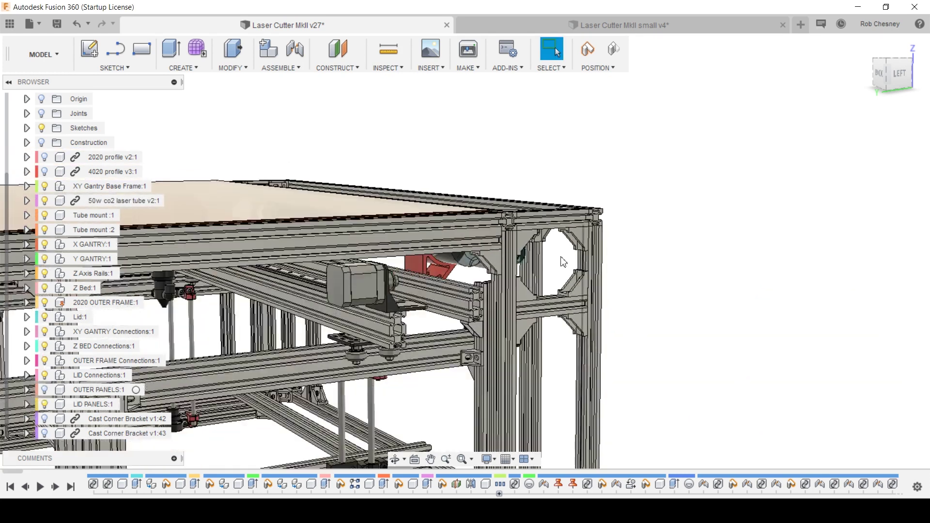
middle_click_drag(585, 257, 757, 272, "shift")
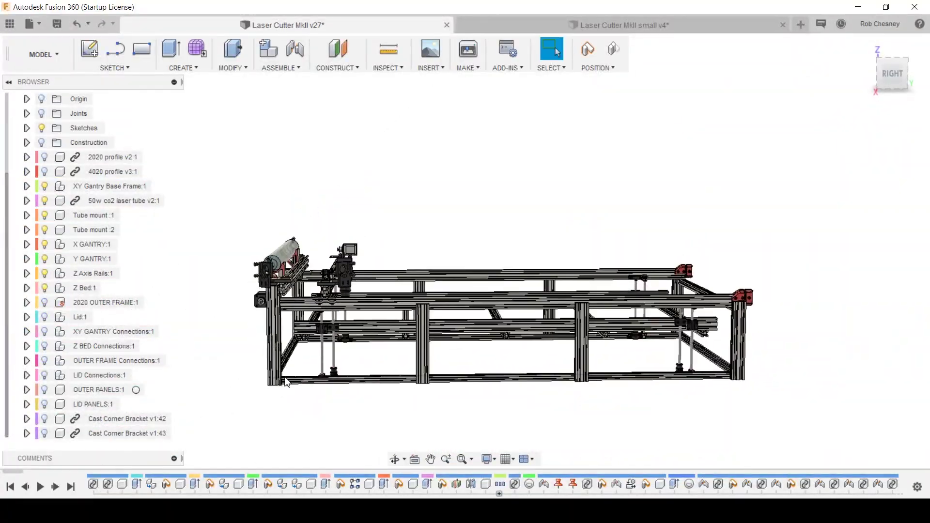
scroll(286, 382, "up", 10)
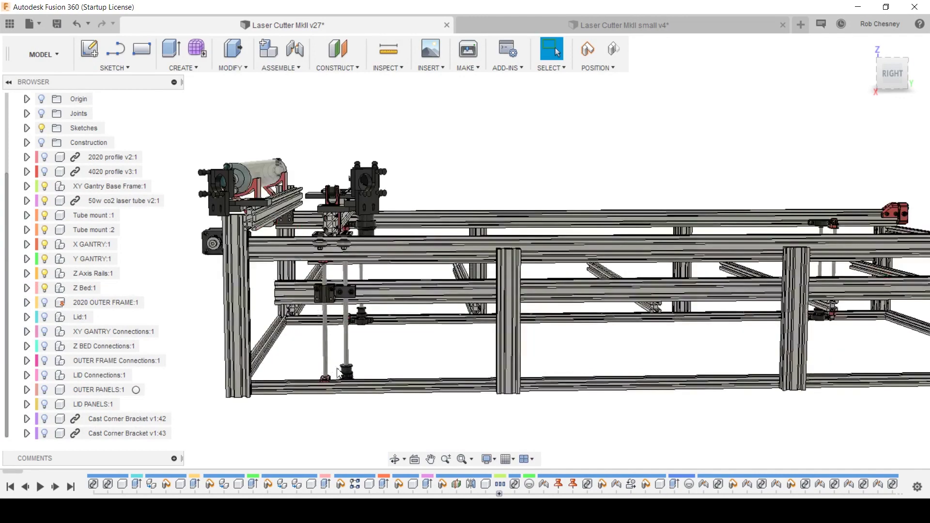
middle_click_drag(413, 346, 514, 327, "shift")
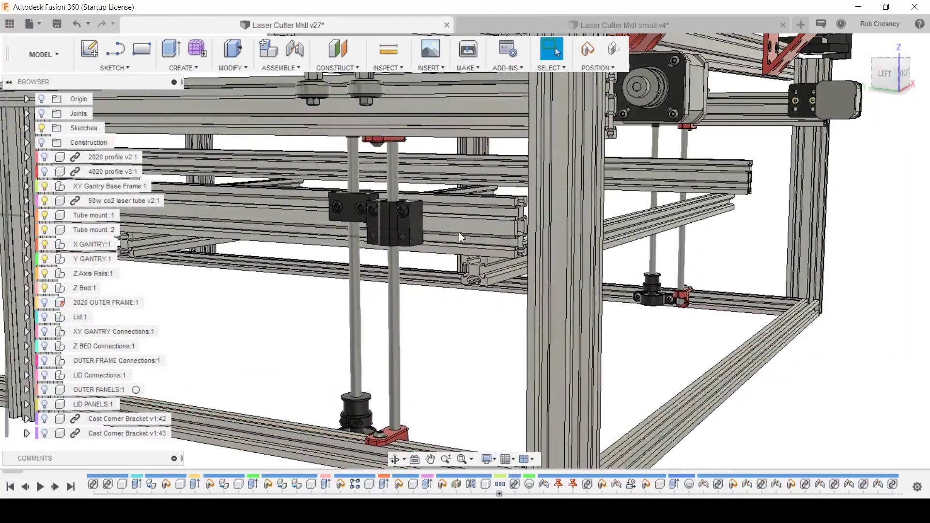
left_click_drag(456, 239, 502, 190)
scroll(485, 228, "down", 3)
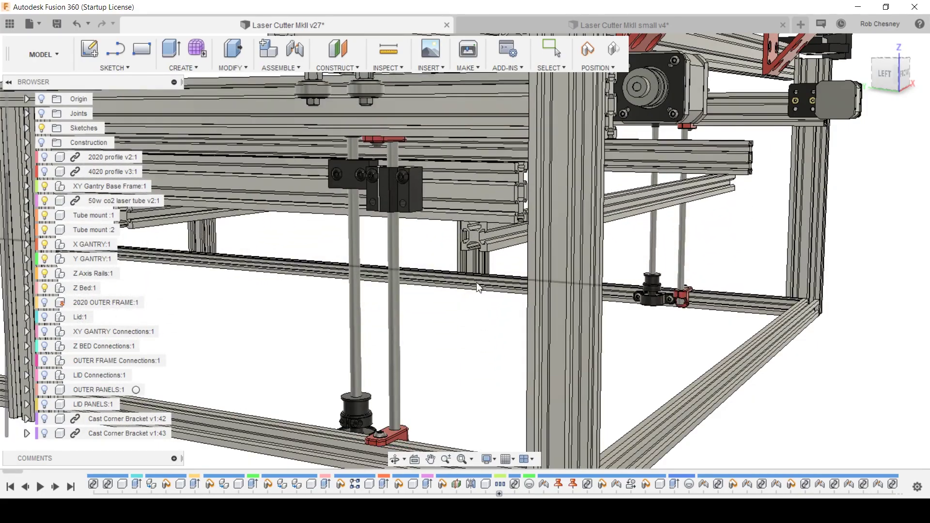
scroll(466, 309, "down", 2)
middle_click_drag(410, 304, 531, 300, "shift")
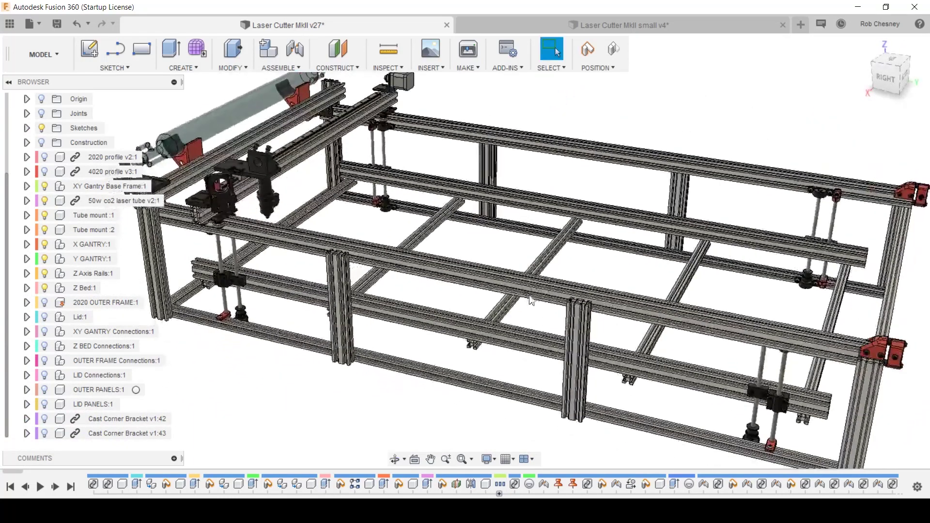
Step: Turn on Lid:1, OUTER PANELS:1, LID PANELS:1 and Cast Corner Brackets v1:42 and v1:43
left_click(44, 309)
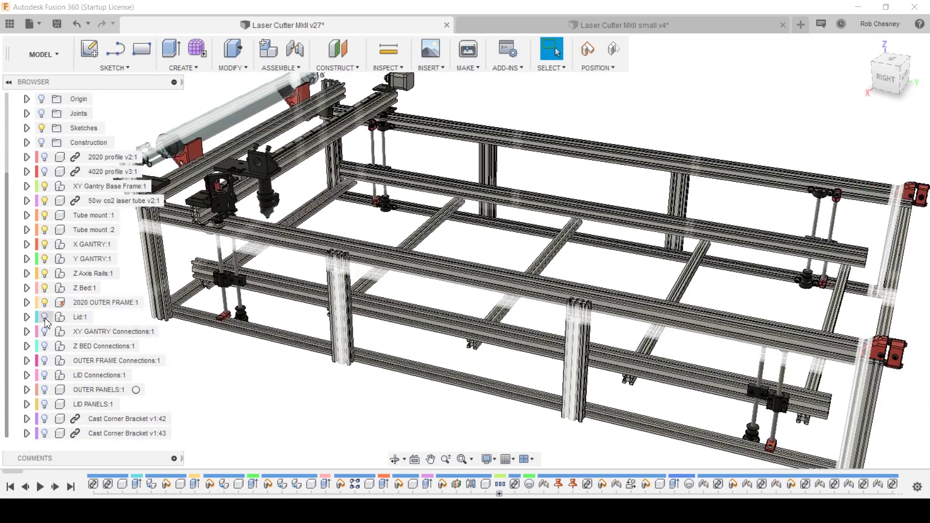
left_click(44, 317)
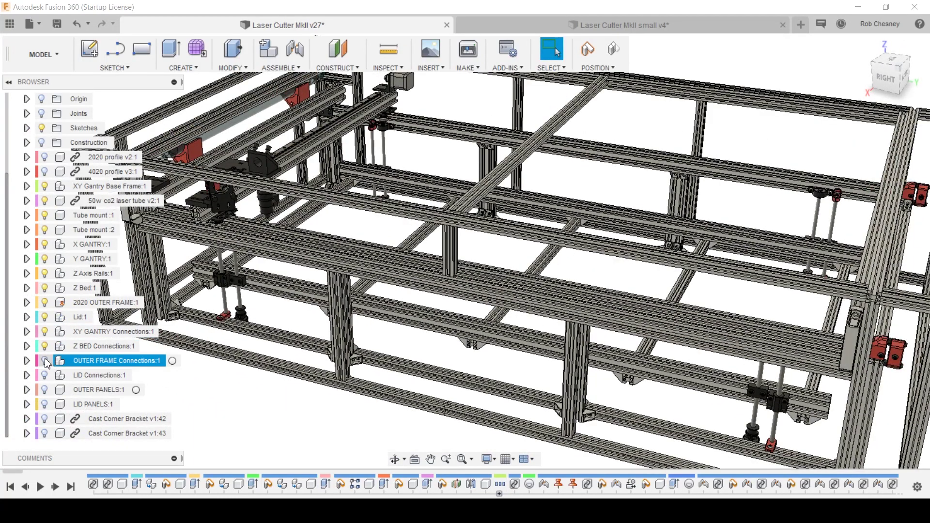
left_click(45, 390)
left_click(43, 404)
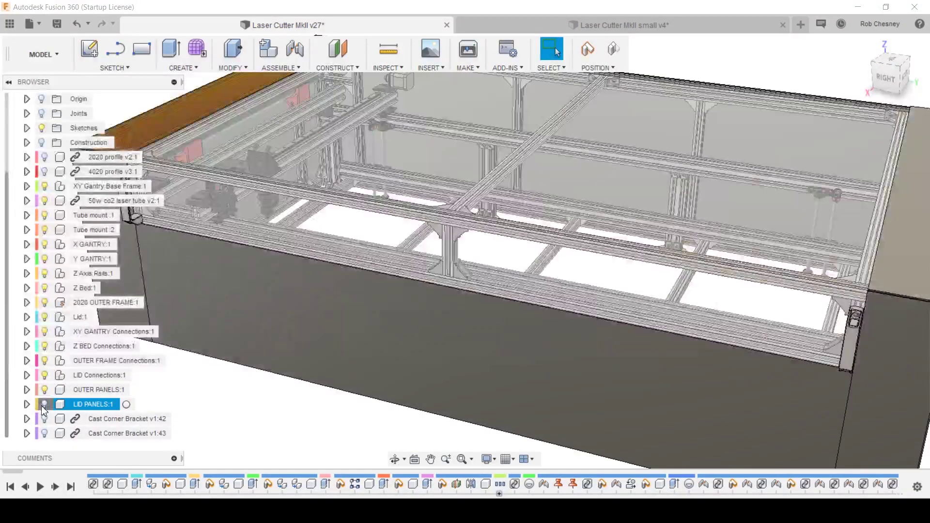
left_click(44, 419)
left_click(45, 434)
Step: Fit the enclosed machine to view and orbit from the back-left round to the front and above
key("F6")
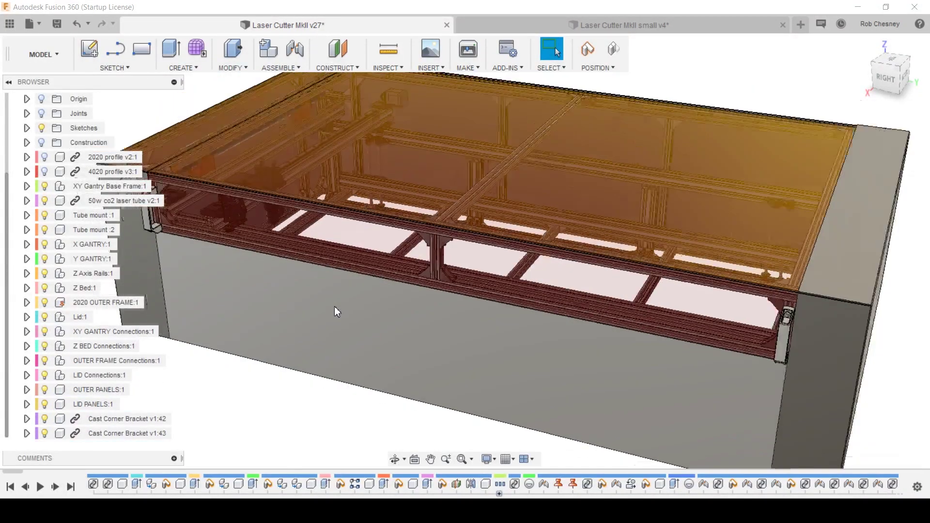
middle_click_drag(436, 305, 335, 310, "shift")
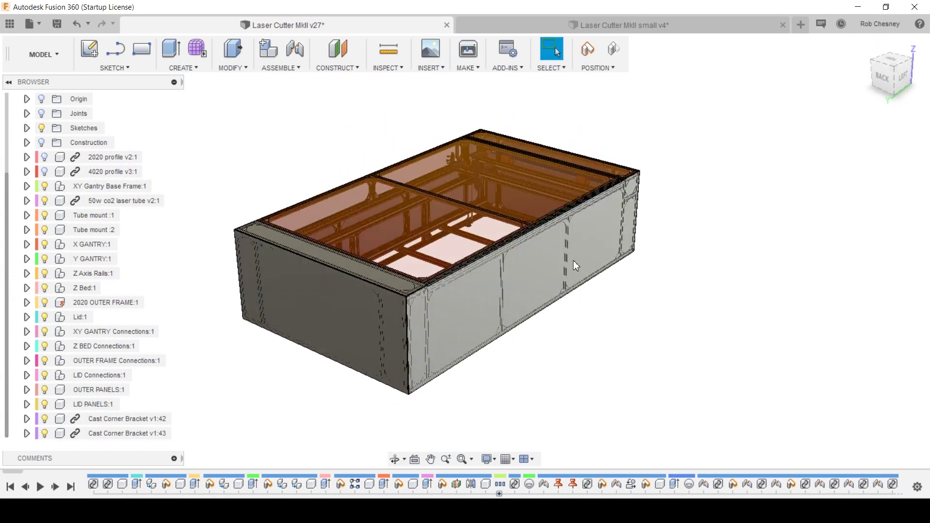
scroll(572, 264, "up", 2)
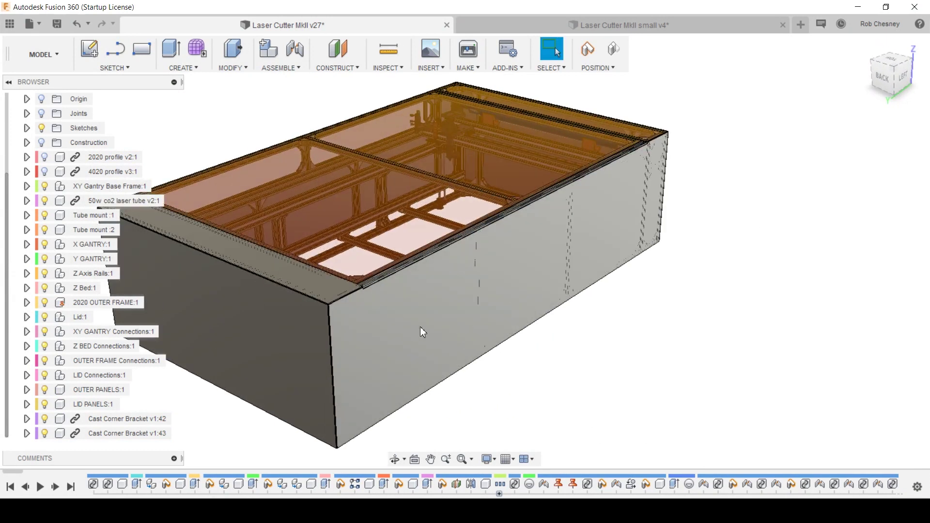
middle_click_drag(420, 326, 448, 289, "shift")
middle_click_drag(445, 258, 429, 229, "shift")
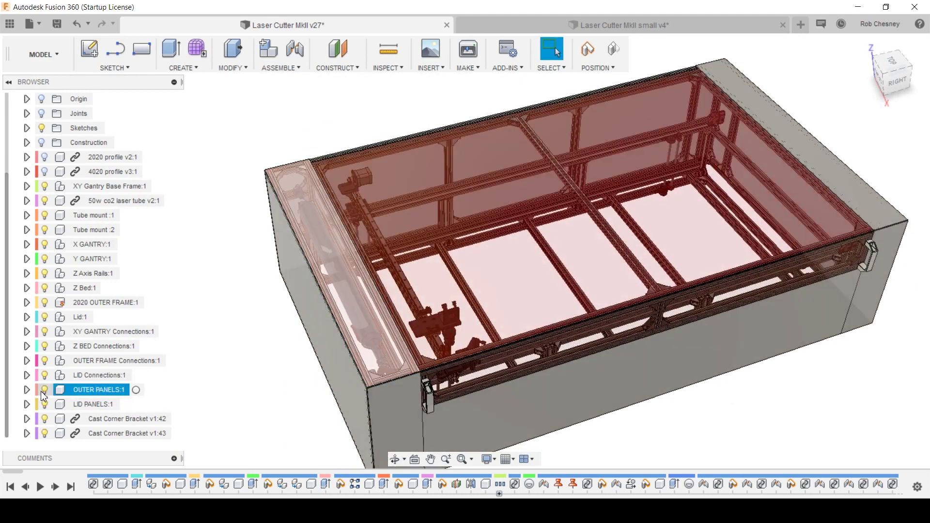
Step: Hide LID PANELS:1 and OUTER PANELS:1 with V, then orbit to a front three-quarter view
left_click(44, 407)
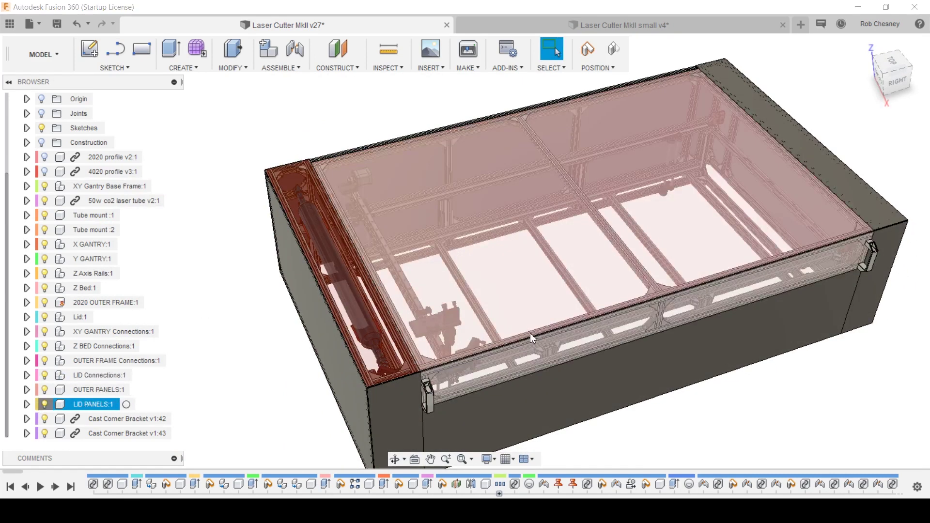
key("v")
left_click(43, 391)
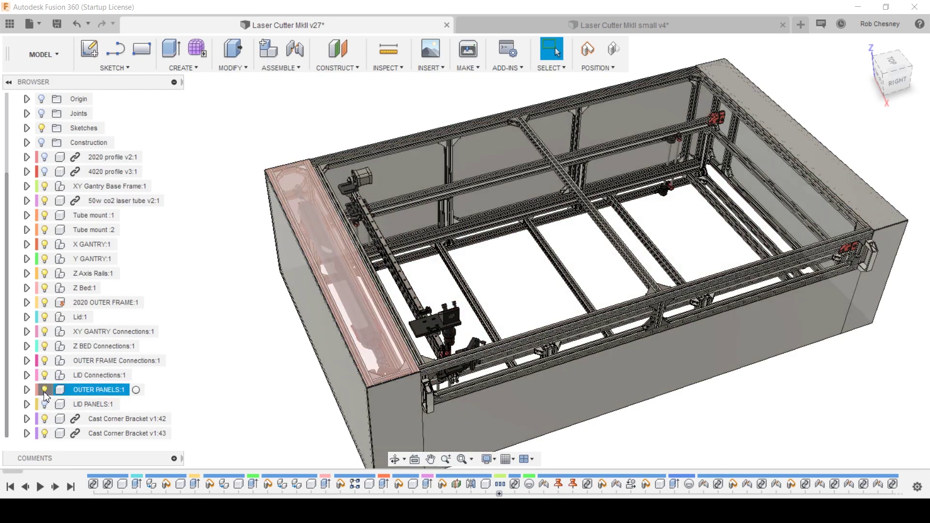
key("v")
middle_click_drag(436, 340, 516, 316, "shift")
scroll(516, 316, "up", 3)
middle_click_drag(445, 304, 494, 321, "shift")
scroll(465, 320, "down", 2)
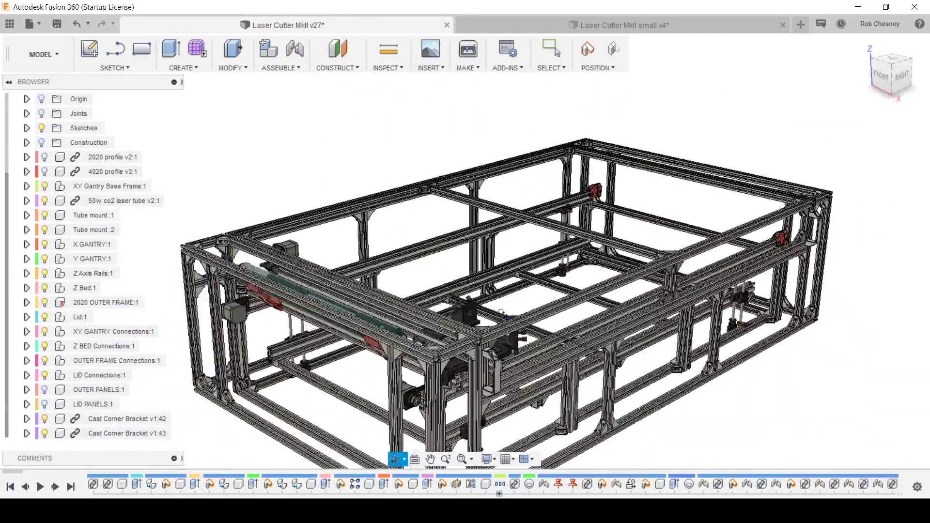